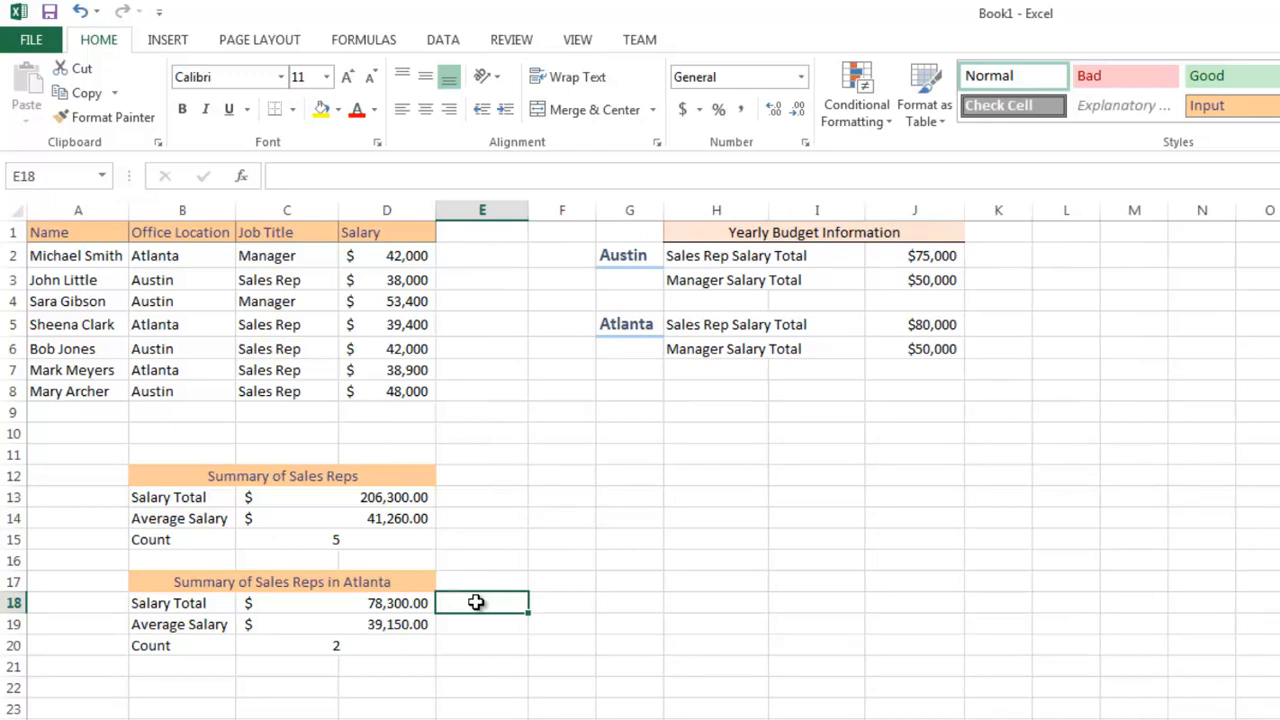
- Enter =IF(C18 > J5, "Over Budget", "Within Budget") in E18 and widen column E to fit the text
type("=IF(")
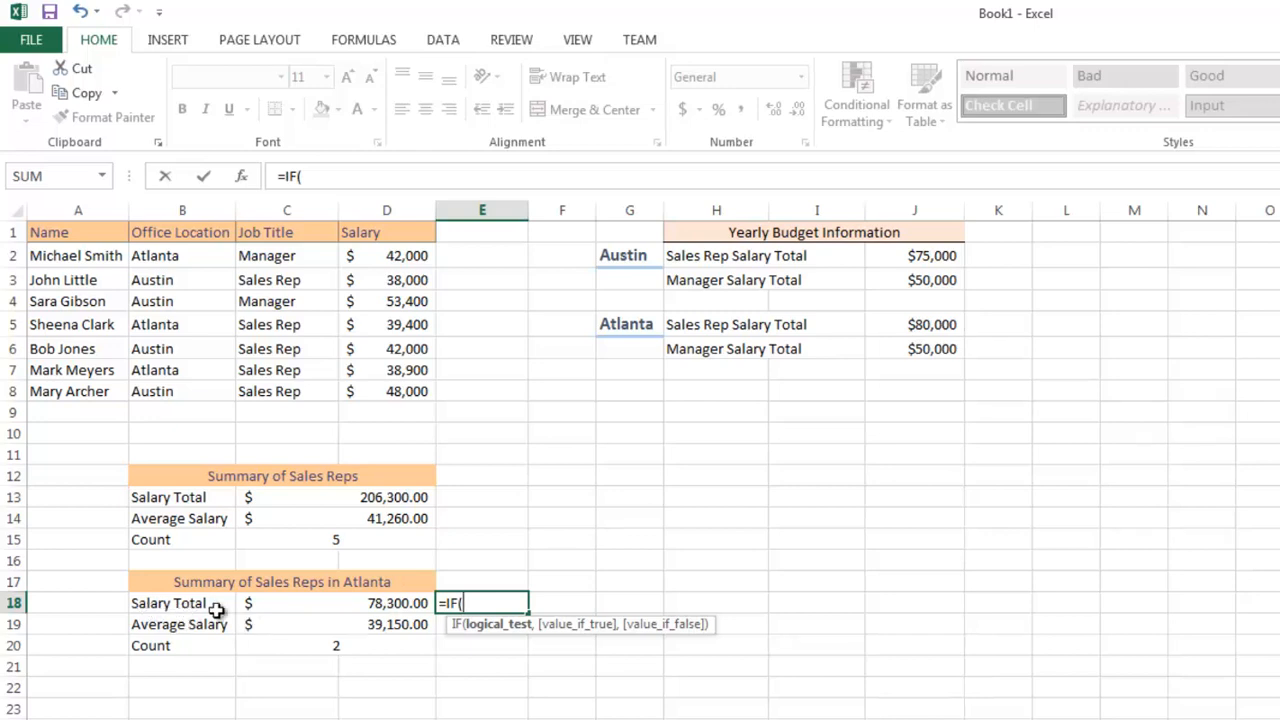
left_click(354, 604)
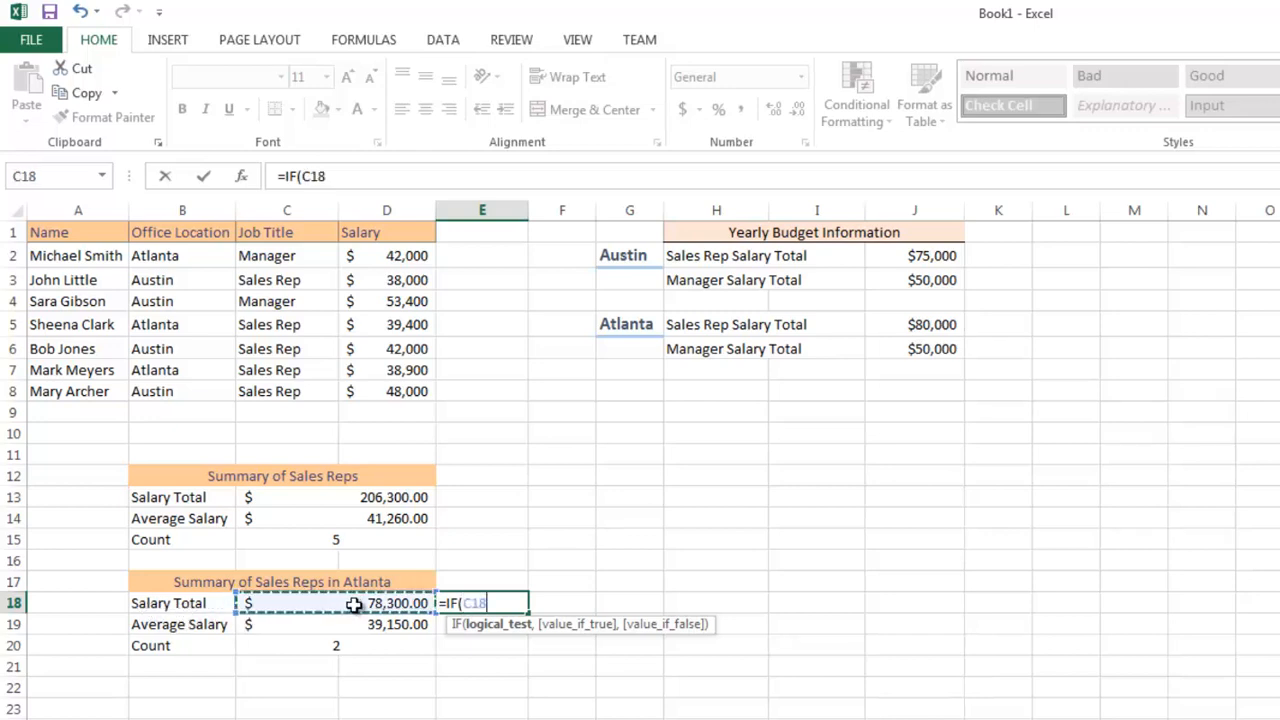
type(">")
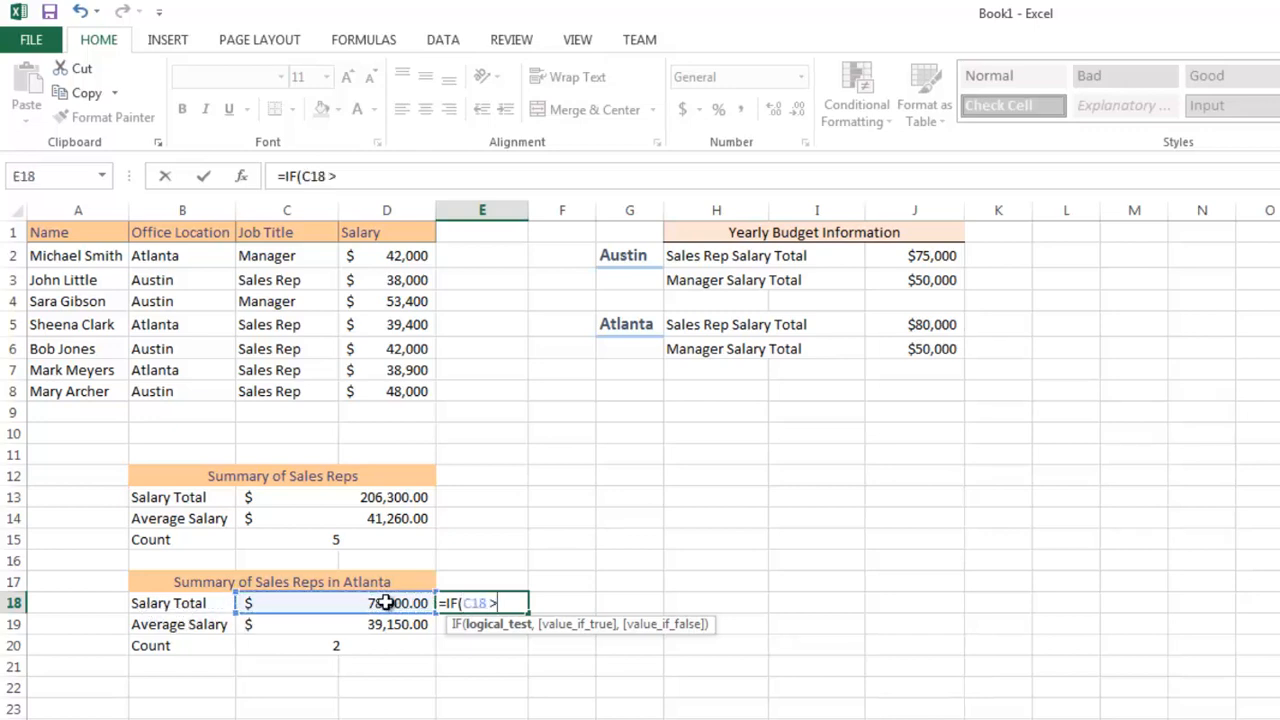
left_click(910, 326)
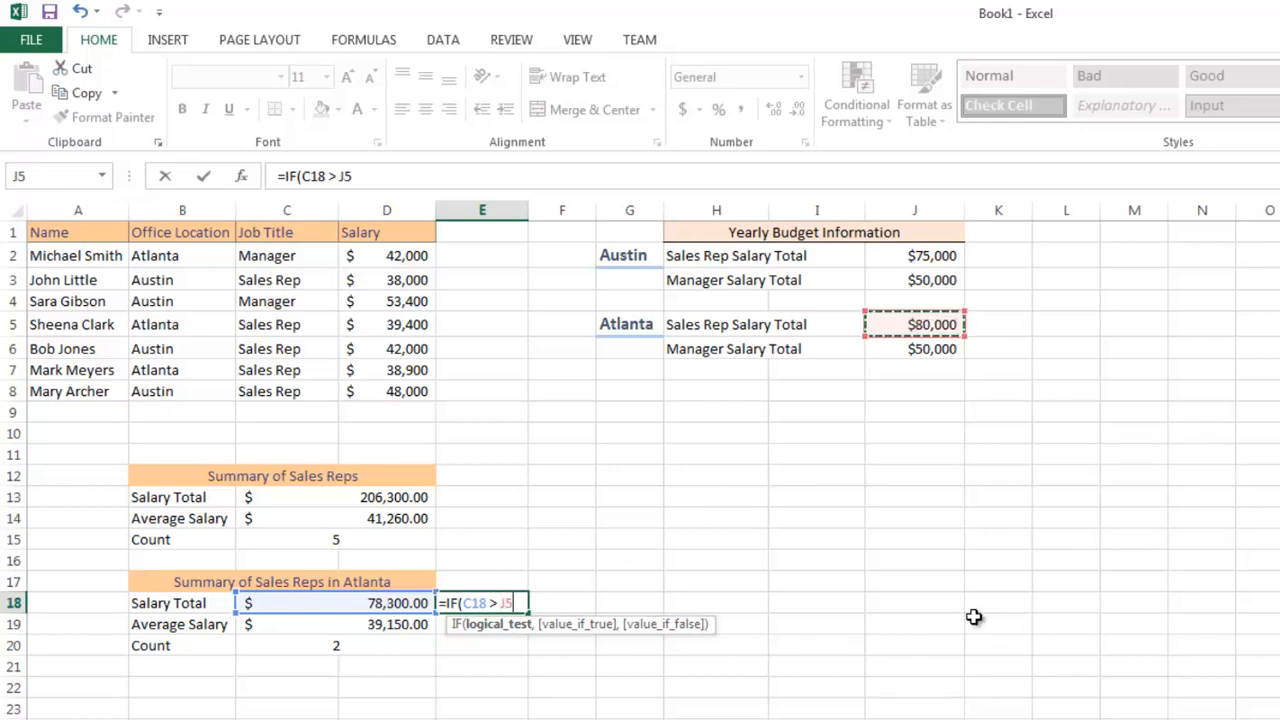
type(",")
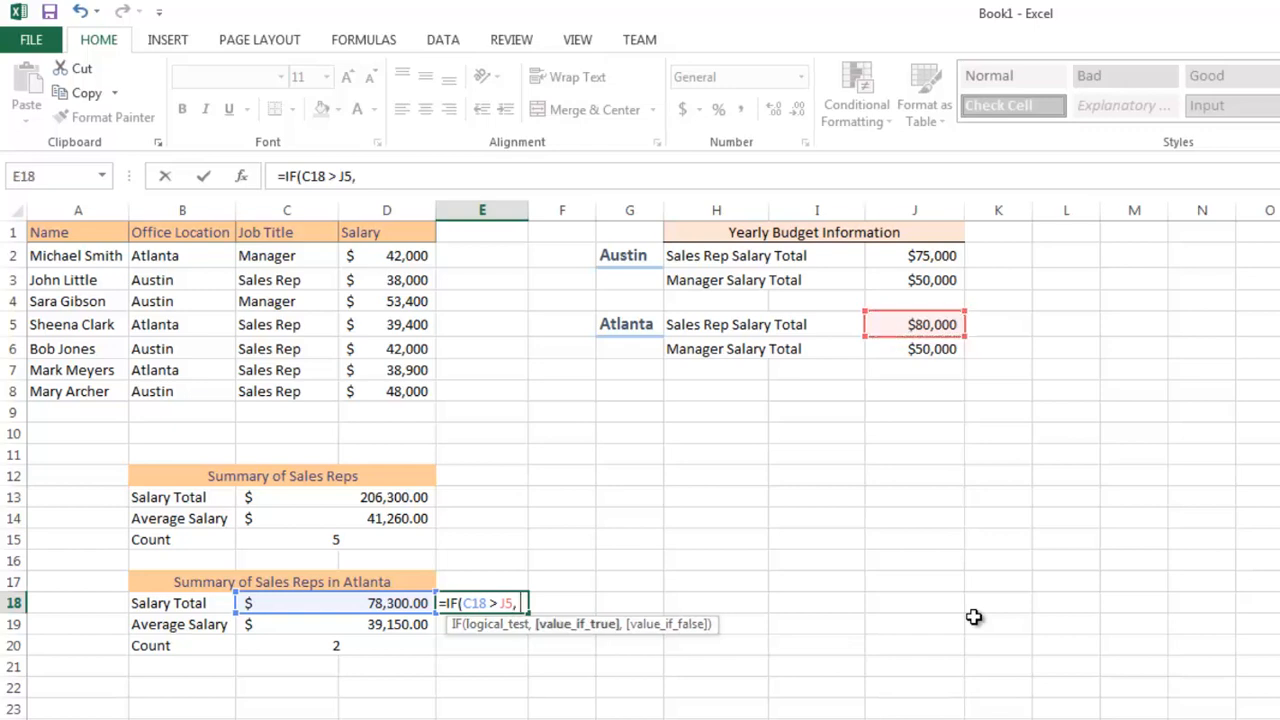
type(" \"Over Bud")
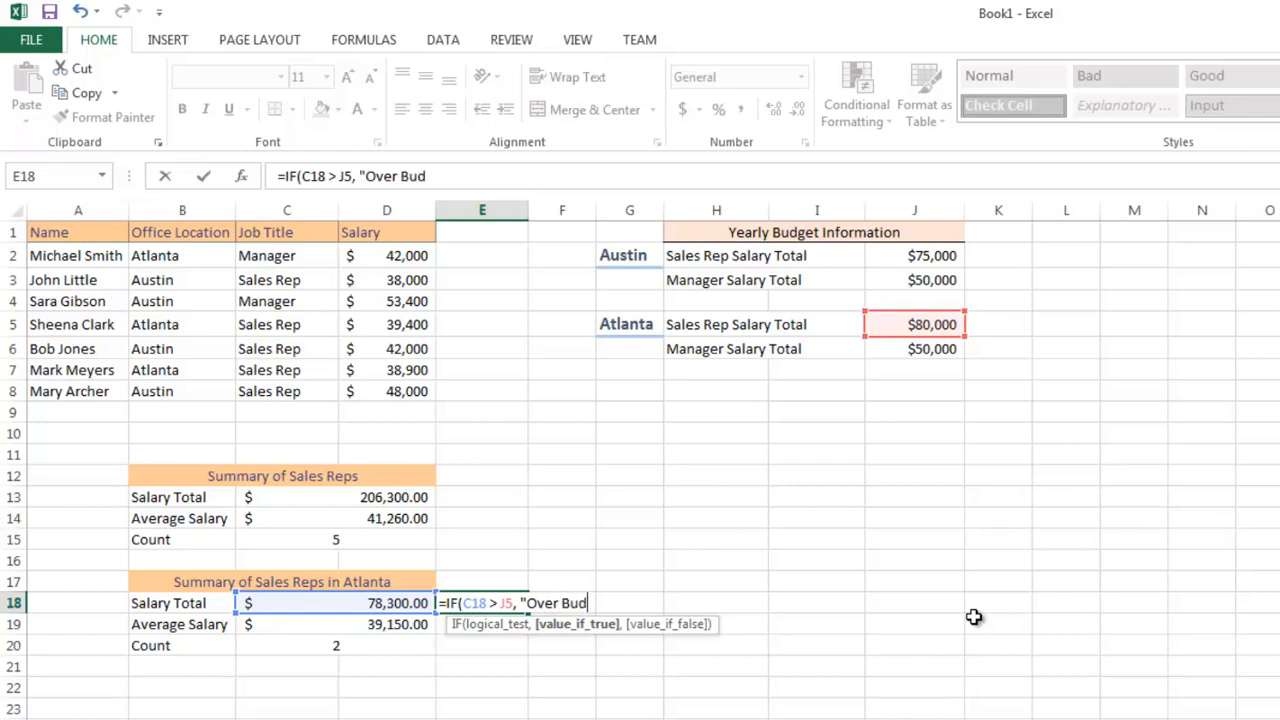
type("get\", ")
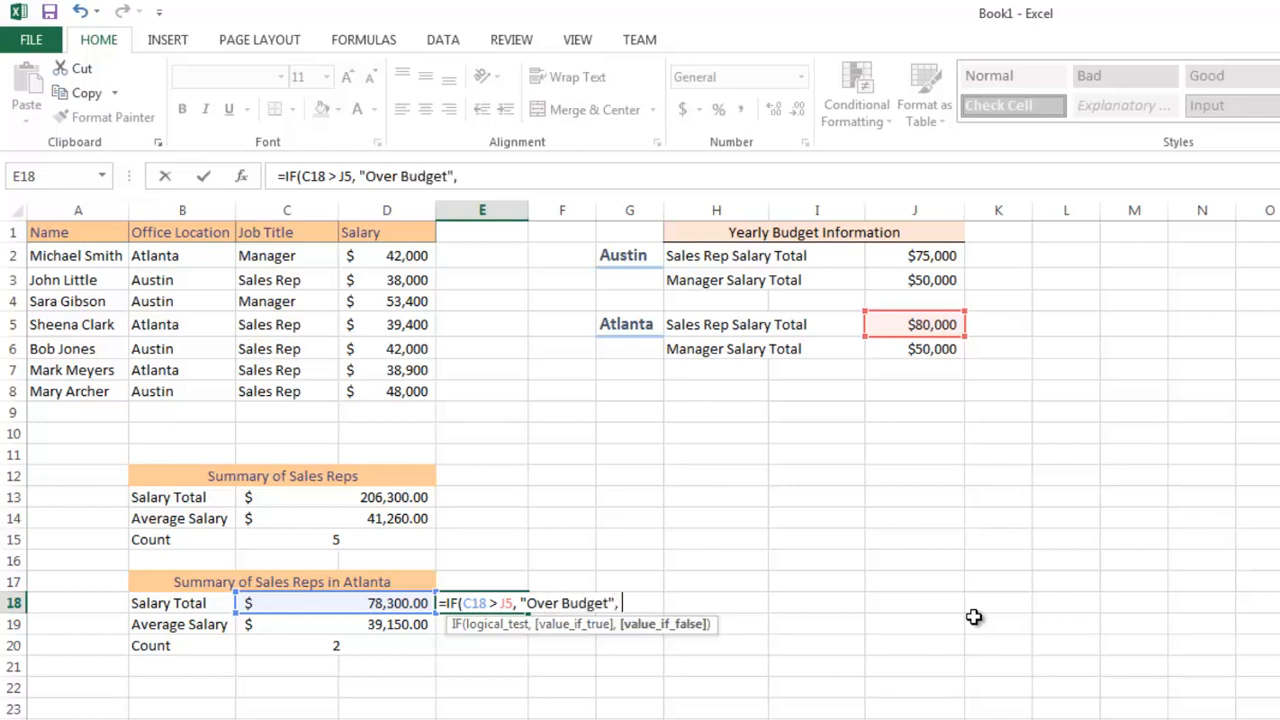
type("\"Within Budget\"")
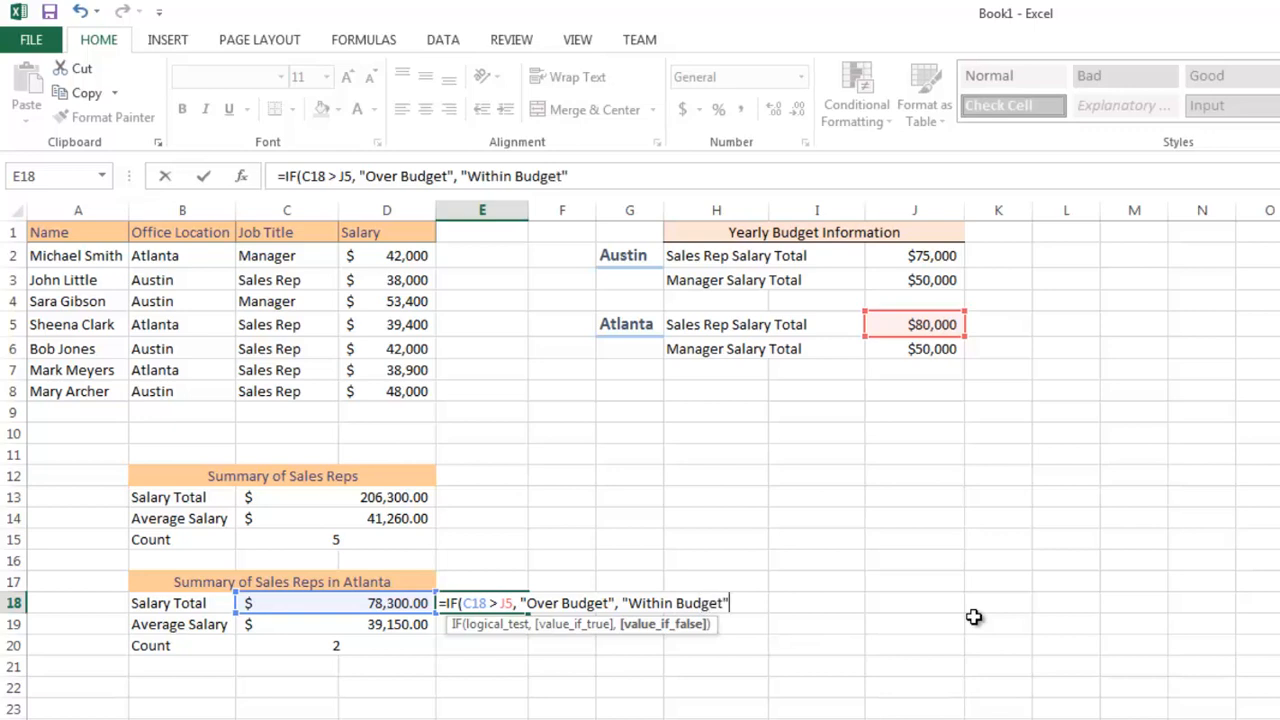
key("Return")
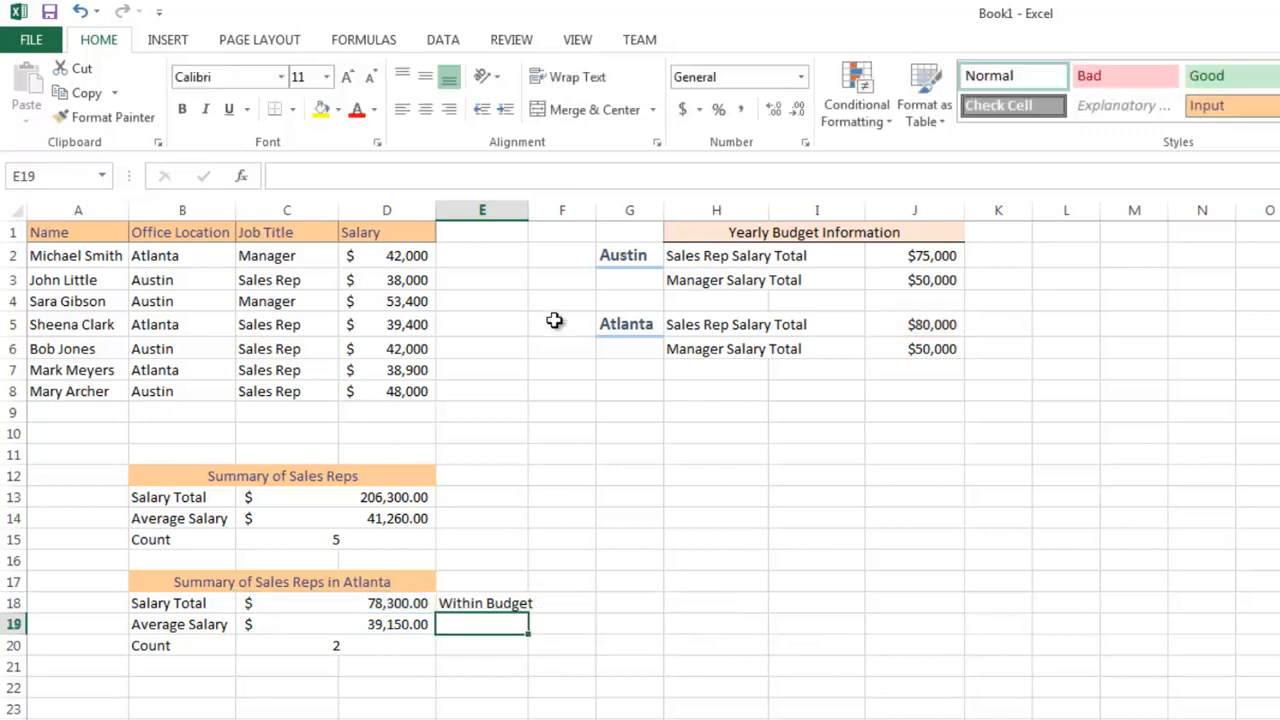
left_click_drag(546, 210, 562, 210)
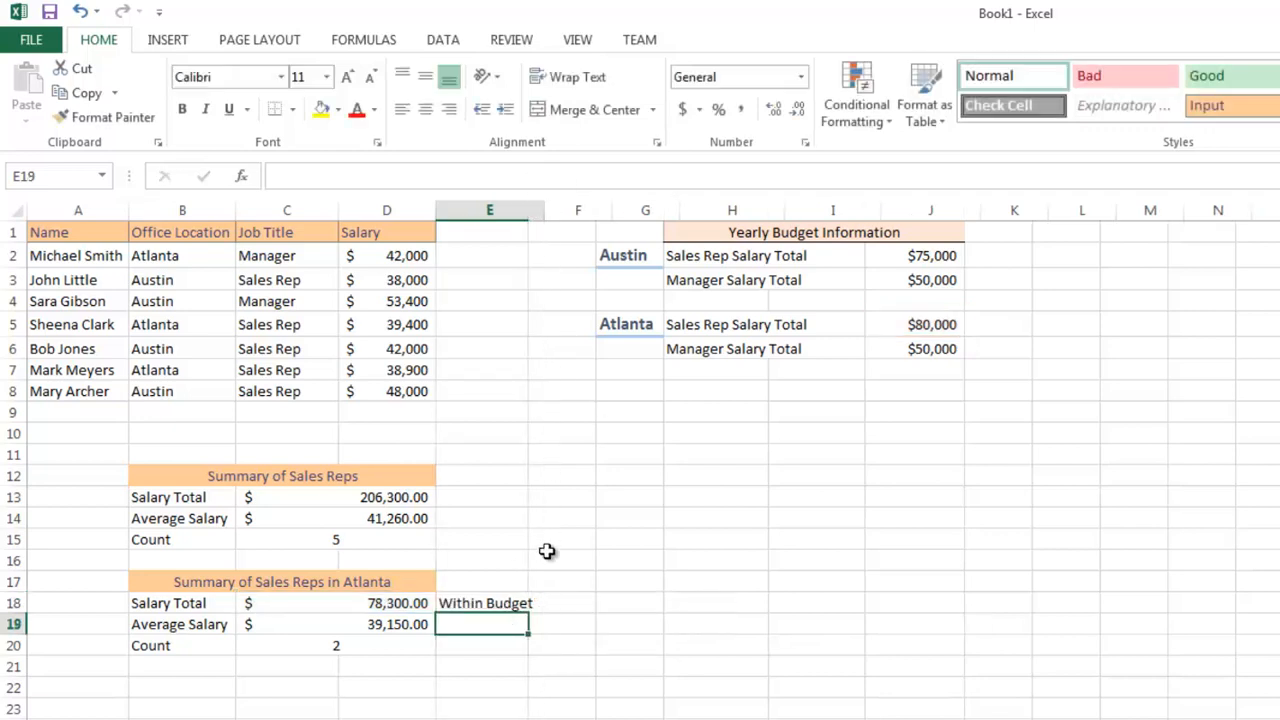
left_click(483, 602)
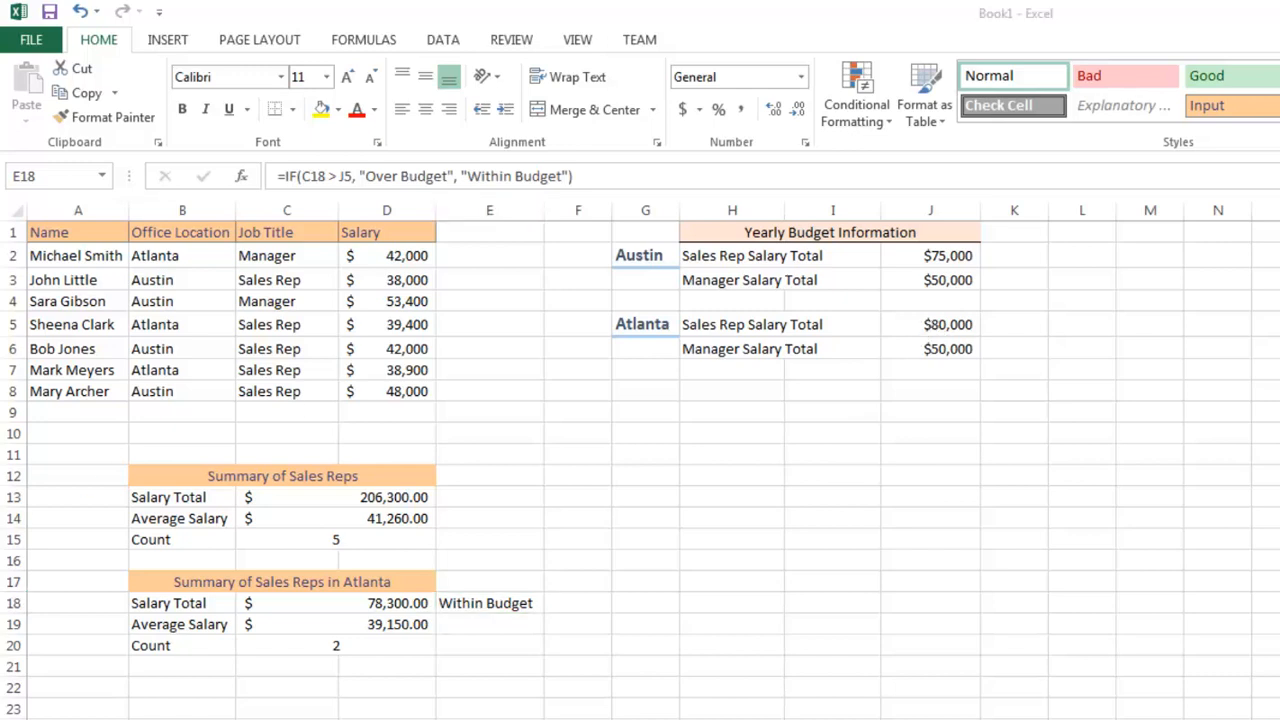
- Enter =IF(C13 > SUM(J2,J5), "Over Budget", "Within Budget") in E13, beside the overall sales rep salary total
left_click(475, 500)
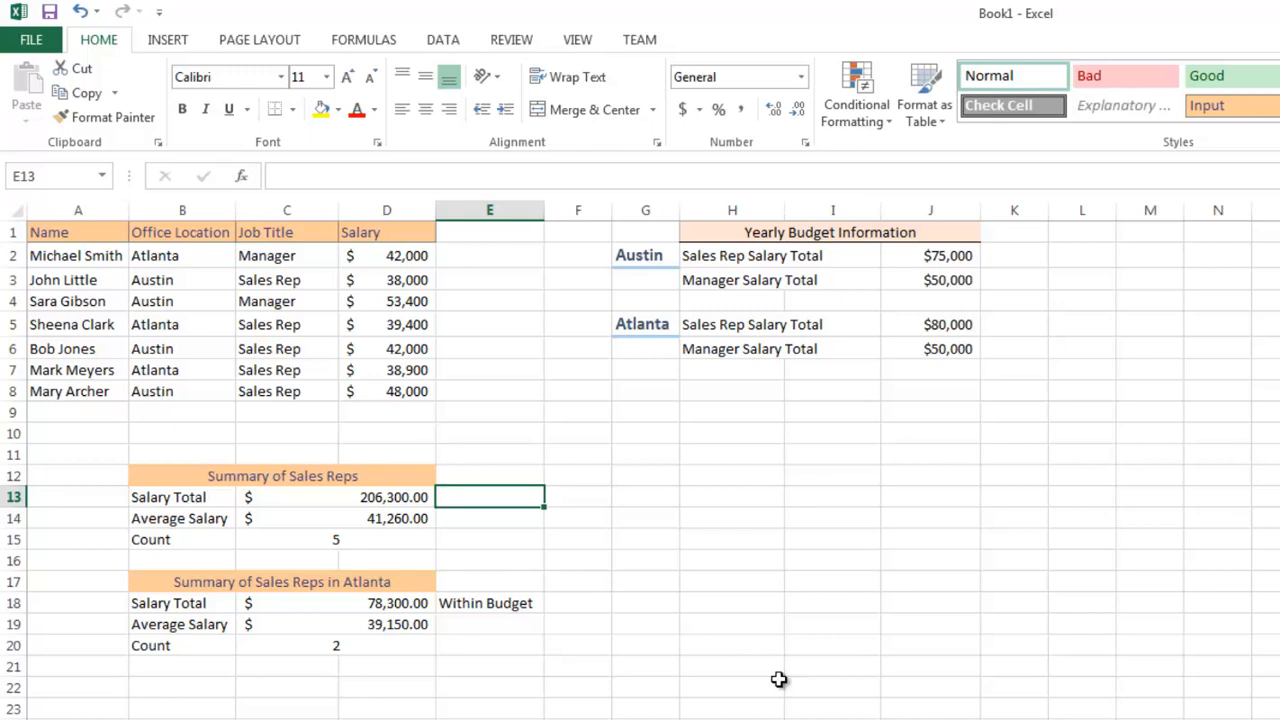
type("=If(")
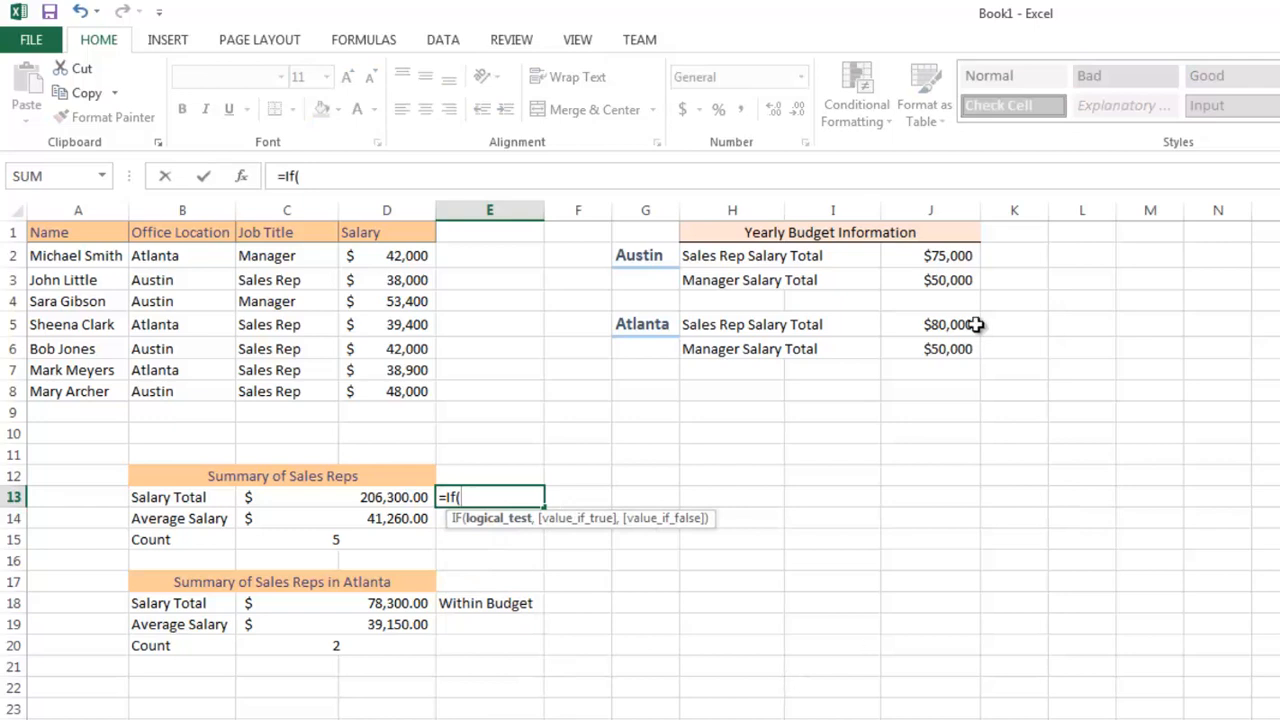
left_click(413, 500)
type(">")
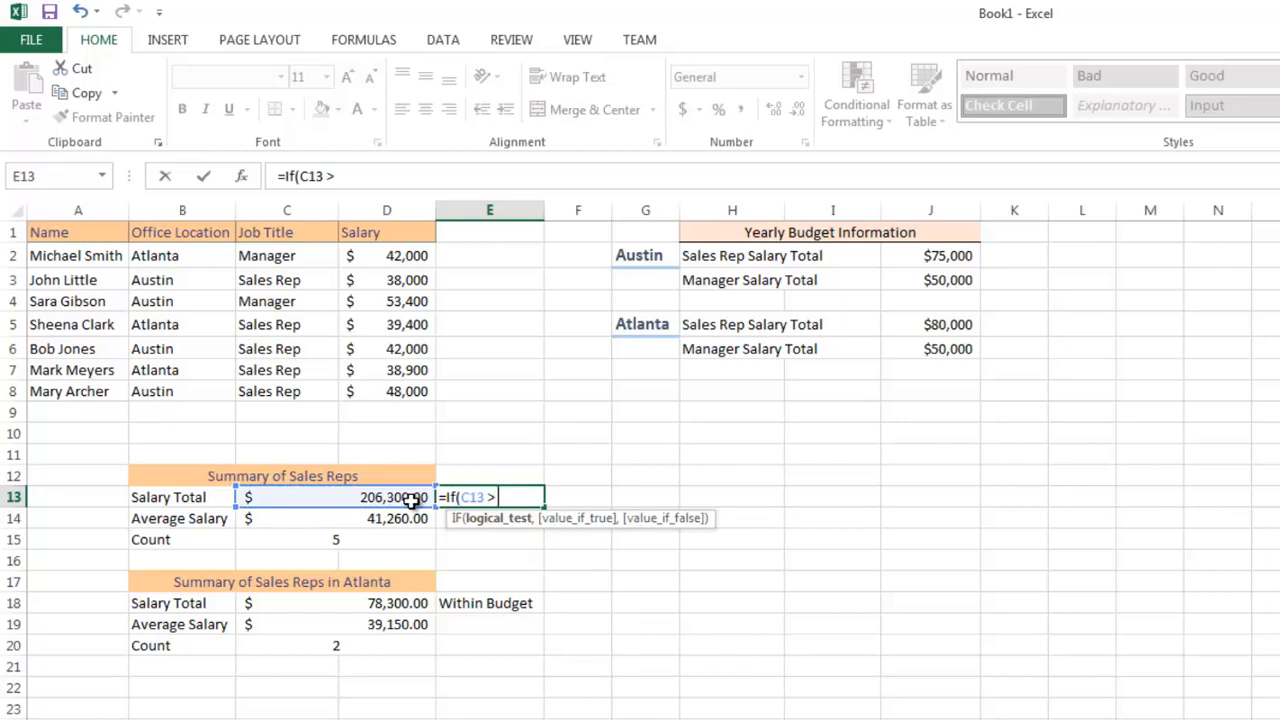
type(" SUM(")
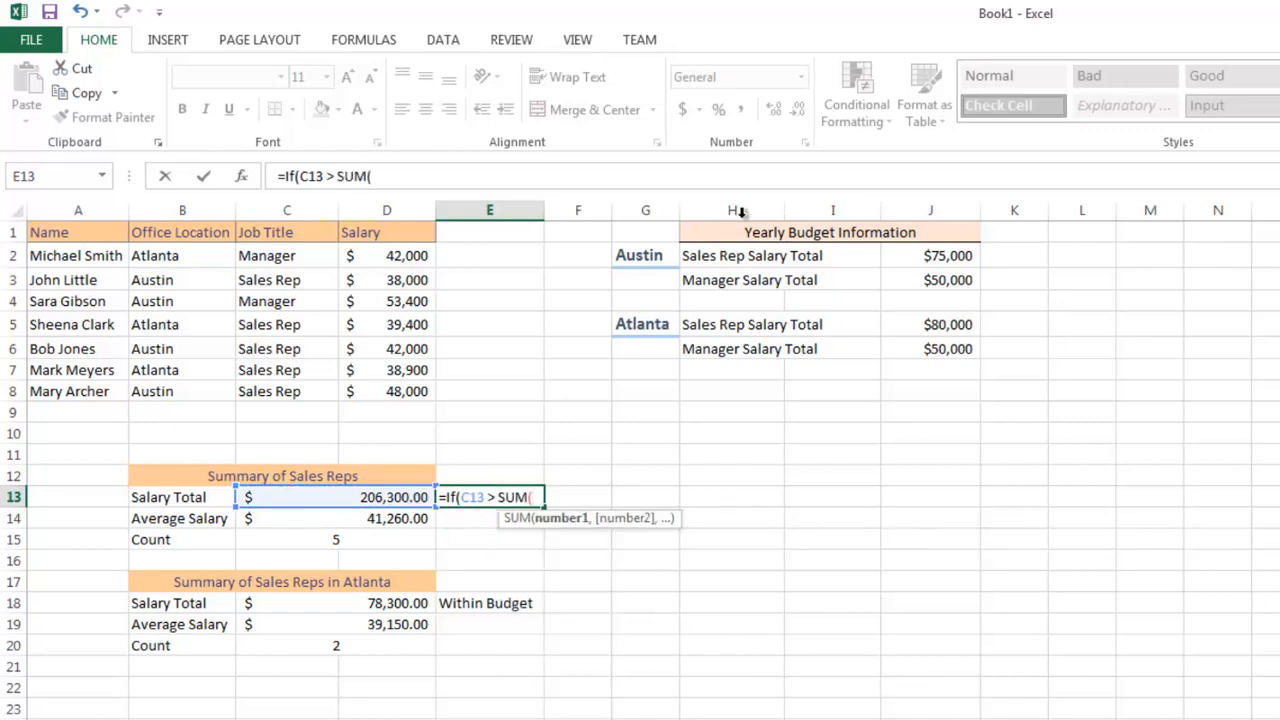
left_click(963, 256)
type(",")
left_click(973, 324)
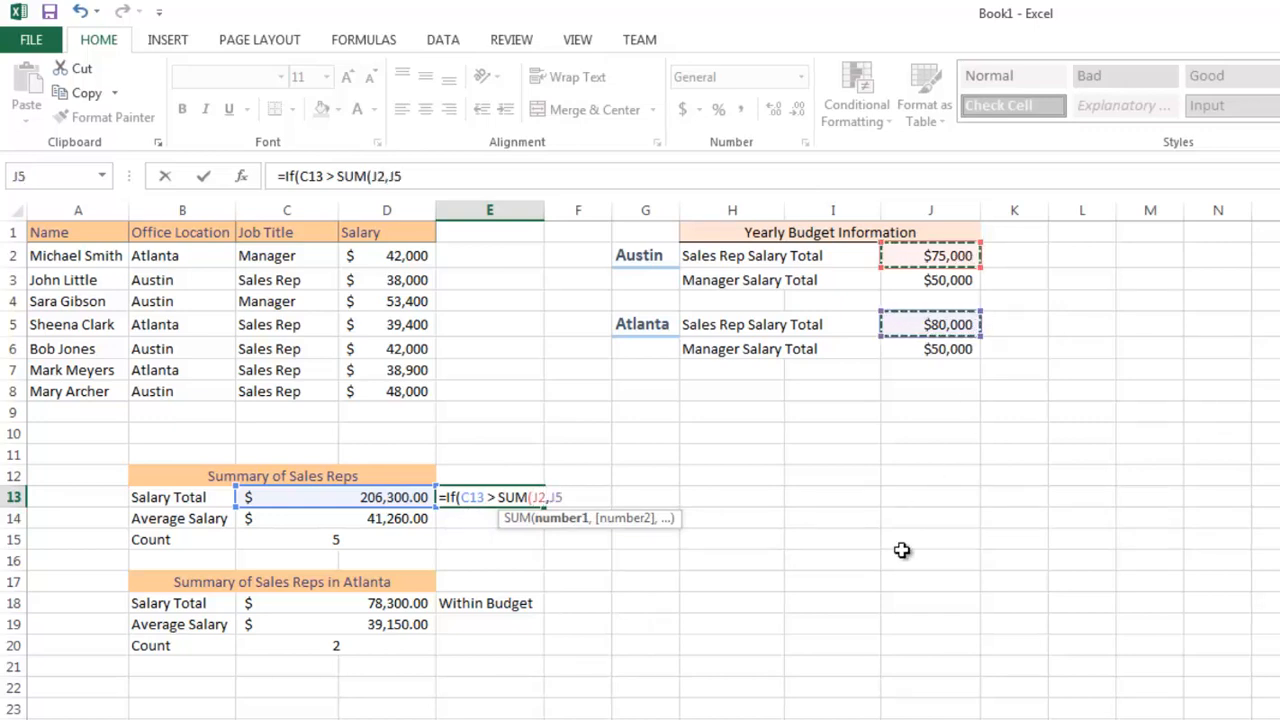
type(")")
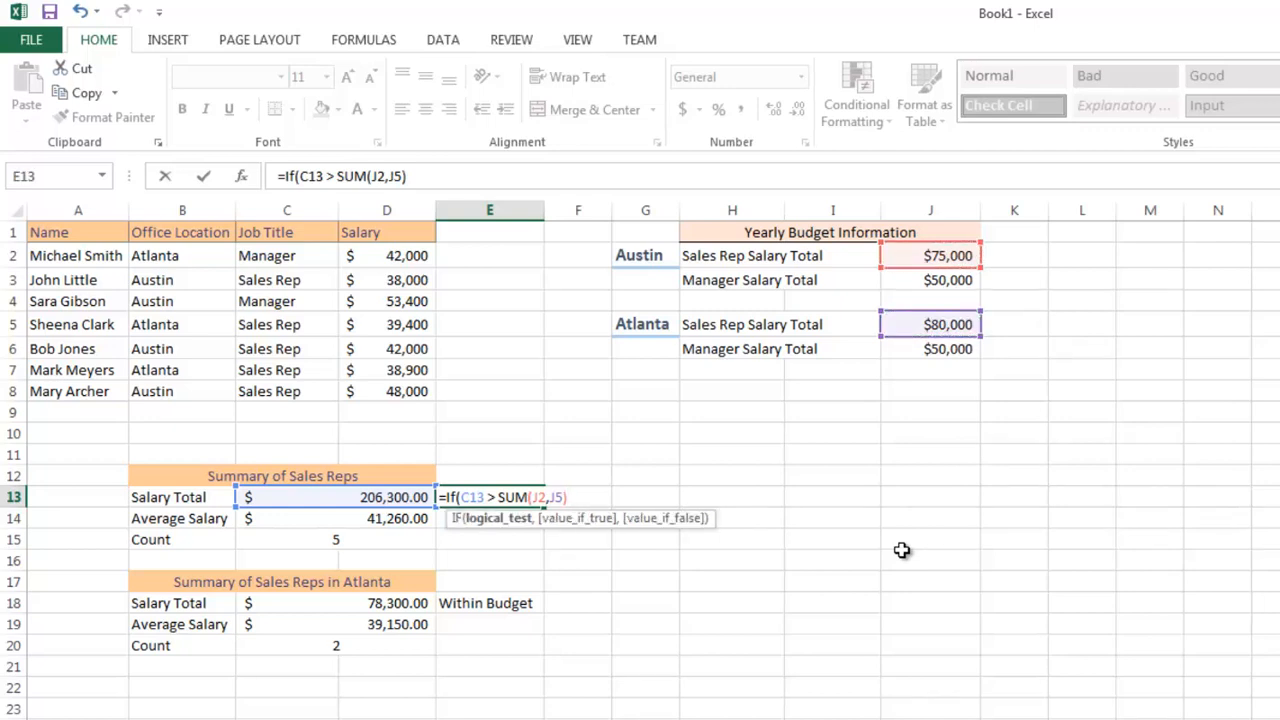
type(", \"O")
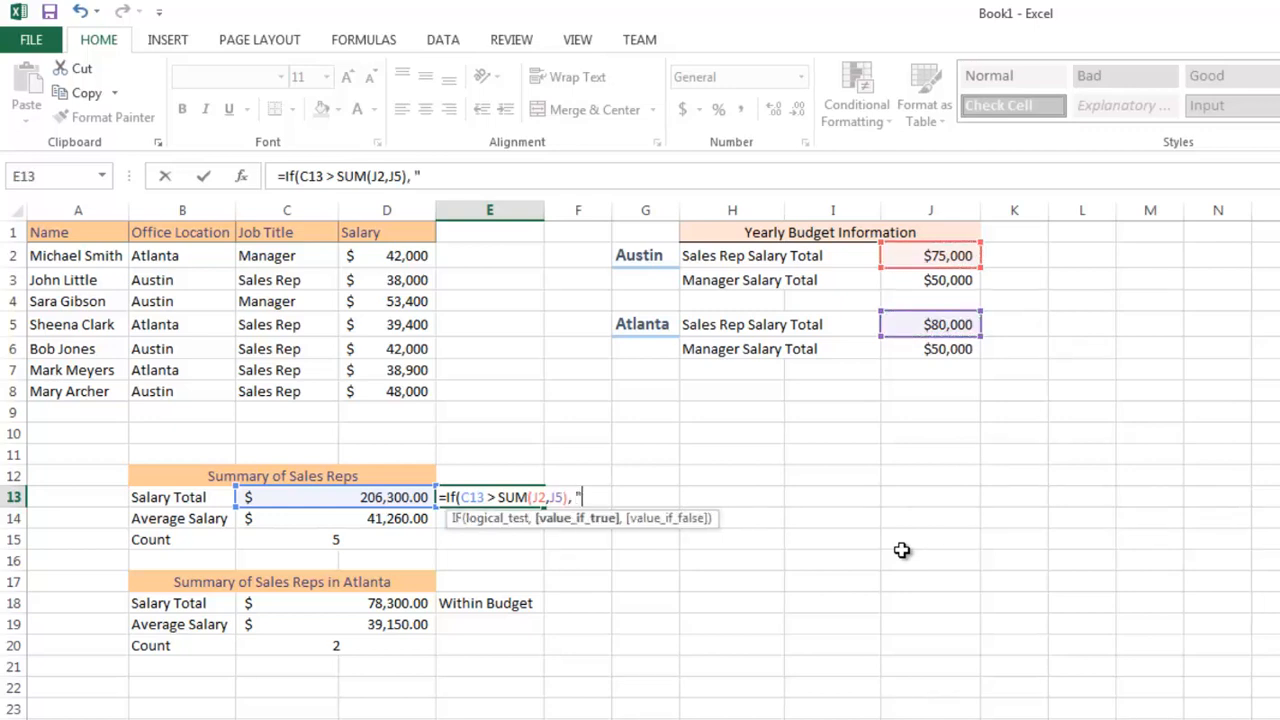
type("ver Budget")
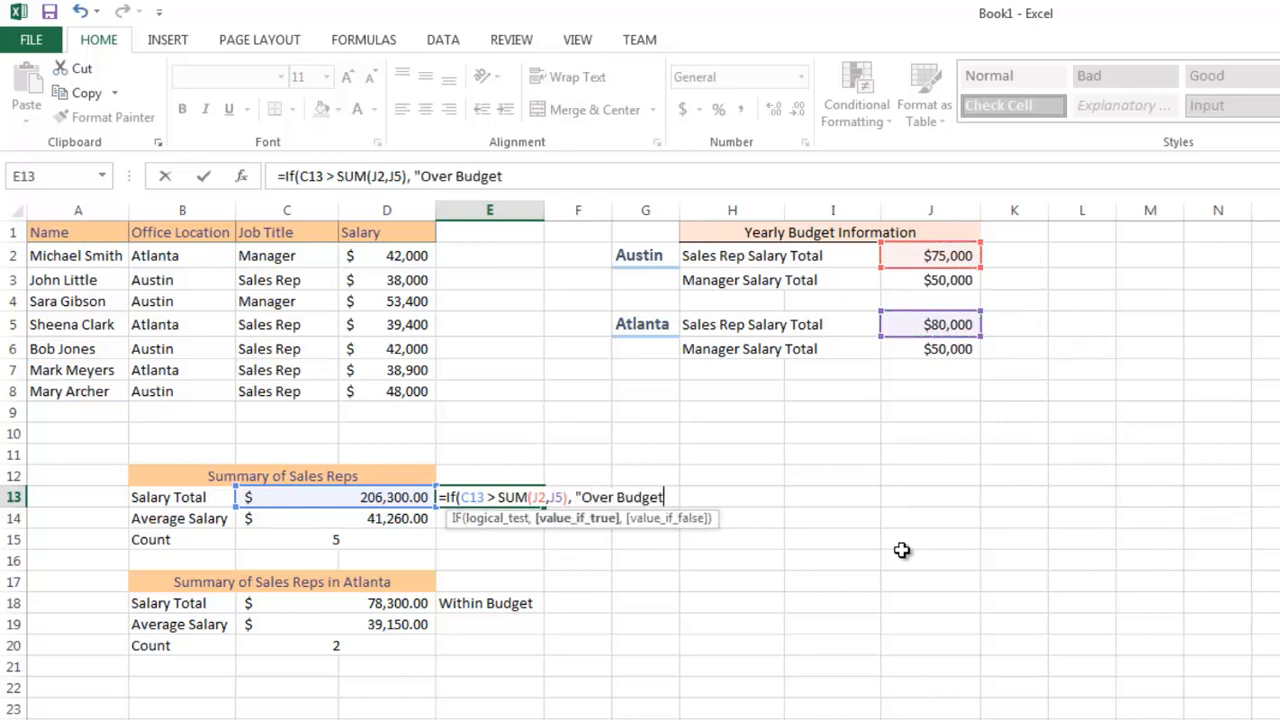
type("\", \"Wi")
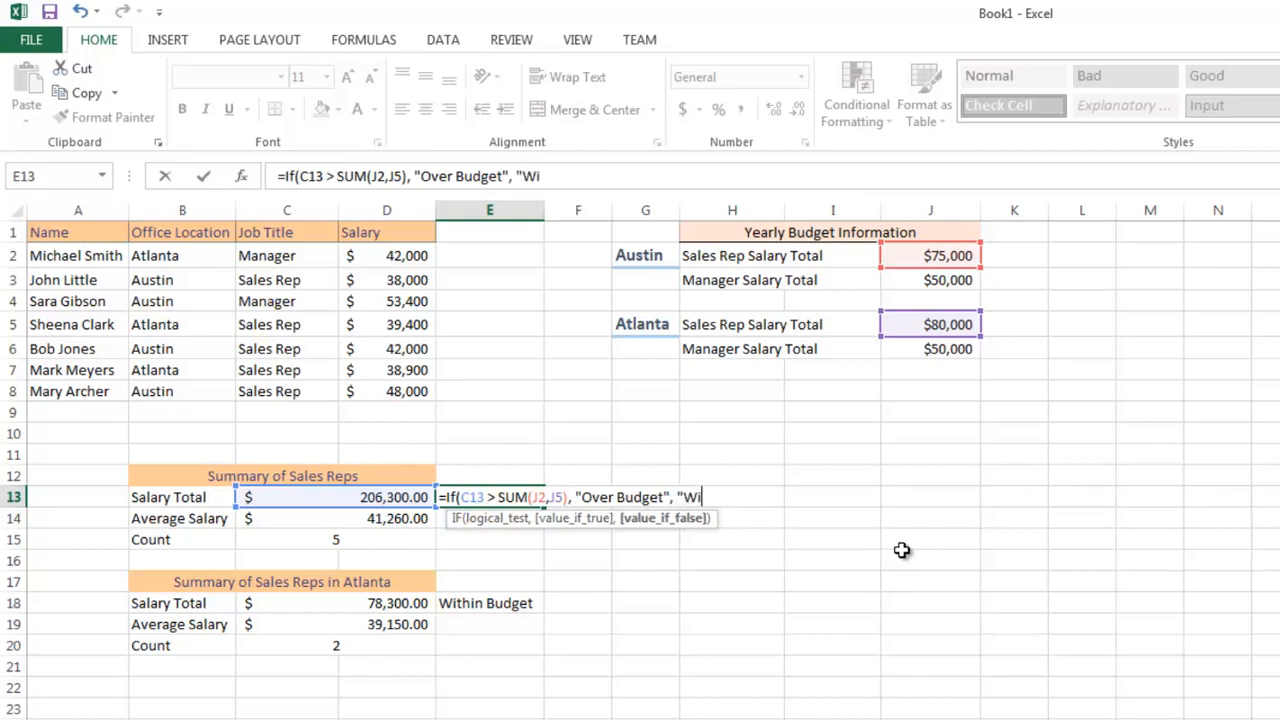
type("thin Budget\")")
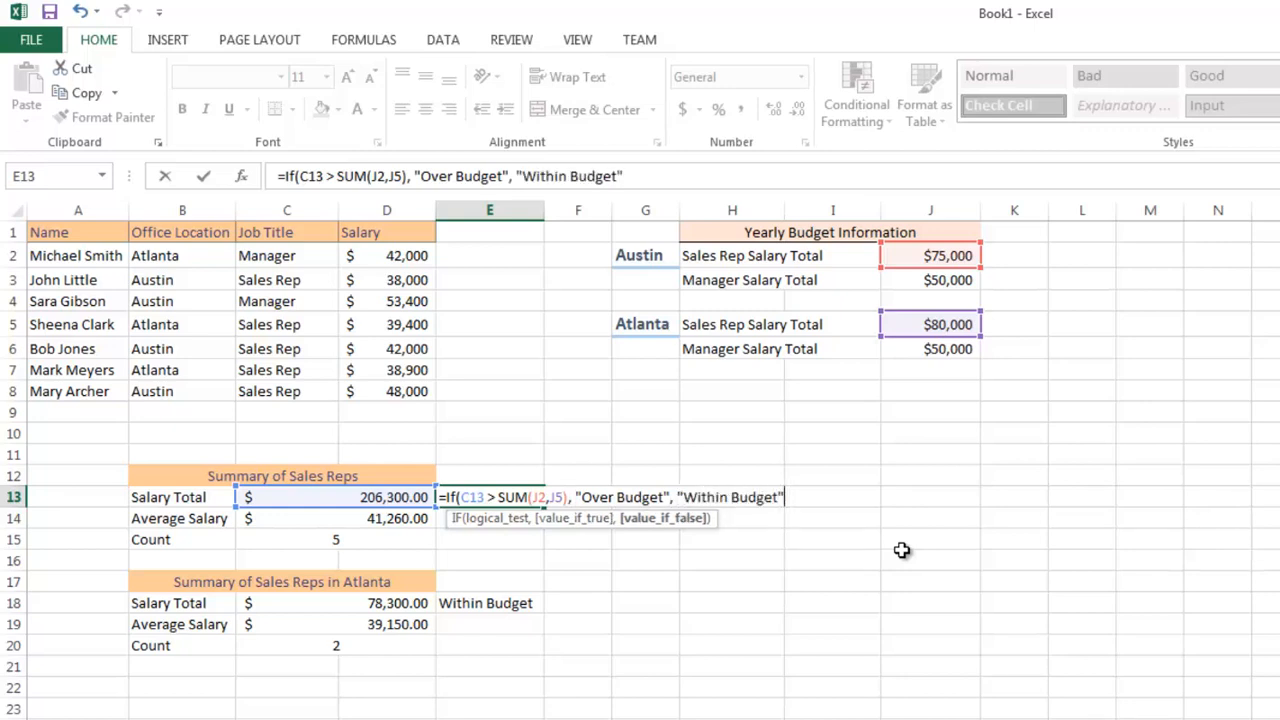
key("Return")
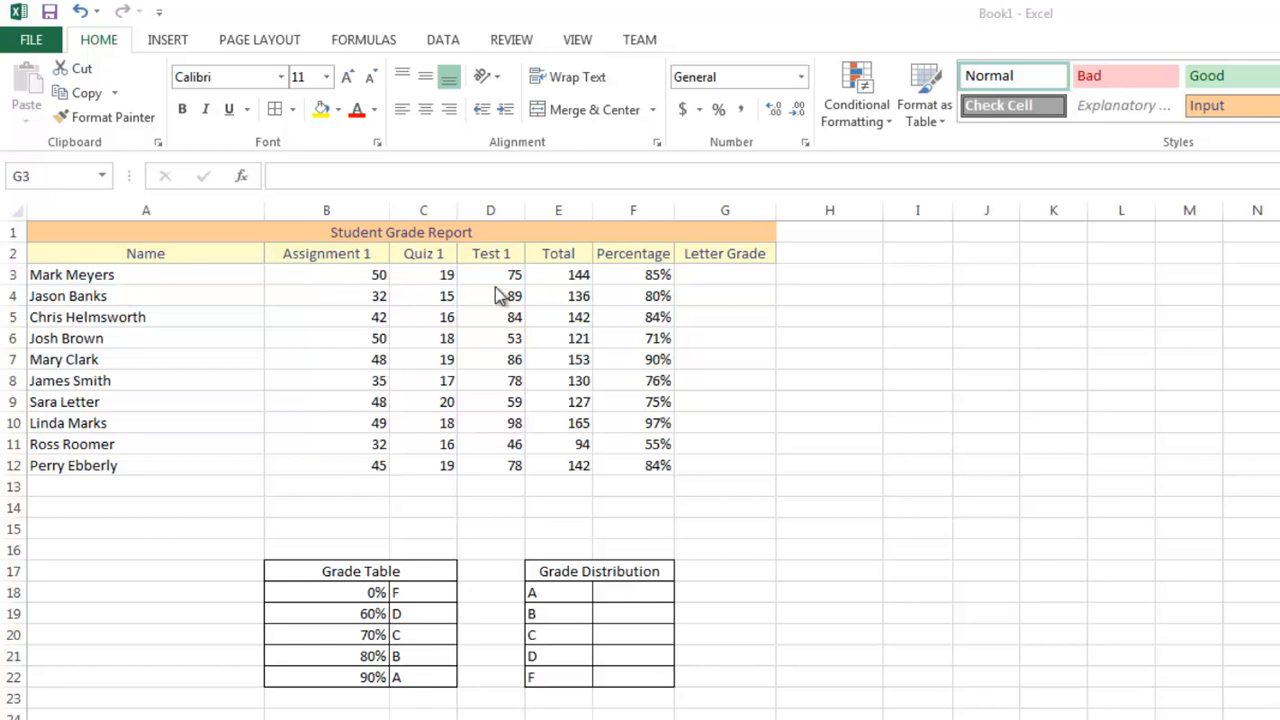
- Examine the Total and Percentage columns of the Student Grade Report and the Grade Table in B18:C22
left_click(559, 267)
left_click_drag(570, 272, 574, 463)
left_click_drag(650, 272, 675, 465)
left_click(808, 461)
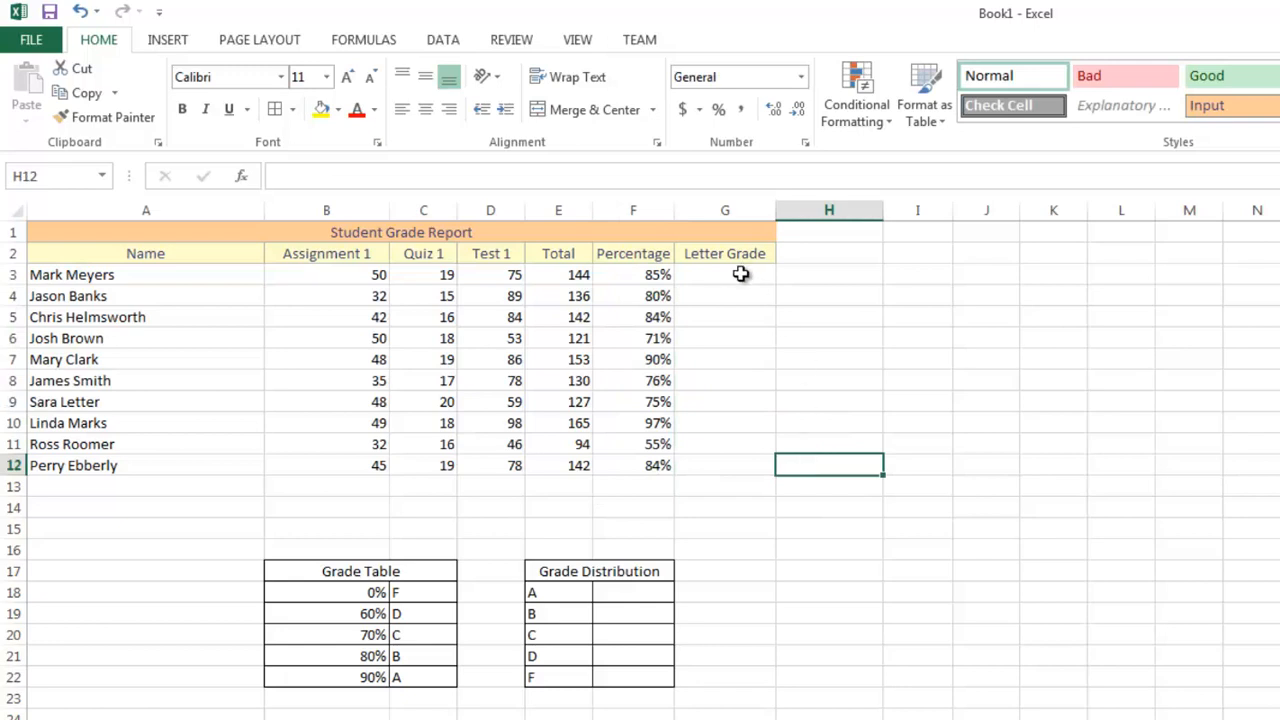
left_click(346, 598)
left_click_drag(346, 601, 403, 680)
left_click(403, 680)
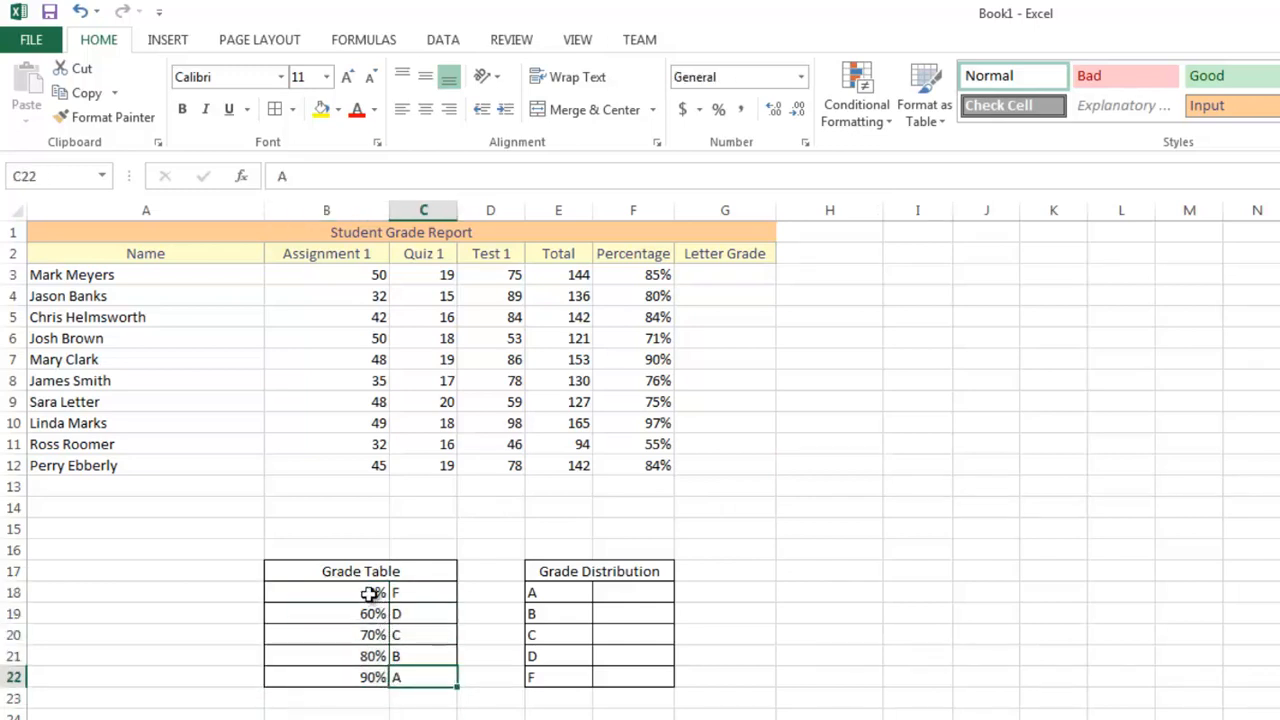
left_click(689, 273)
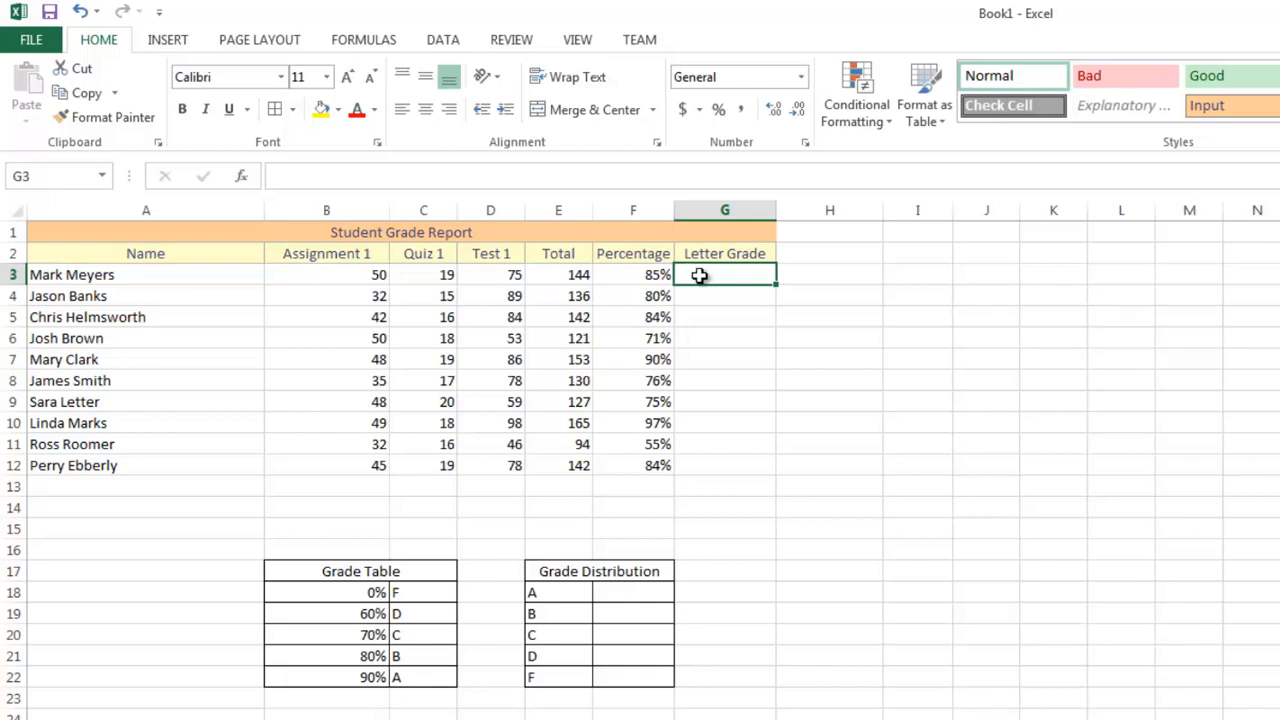
left_click(651, 281)
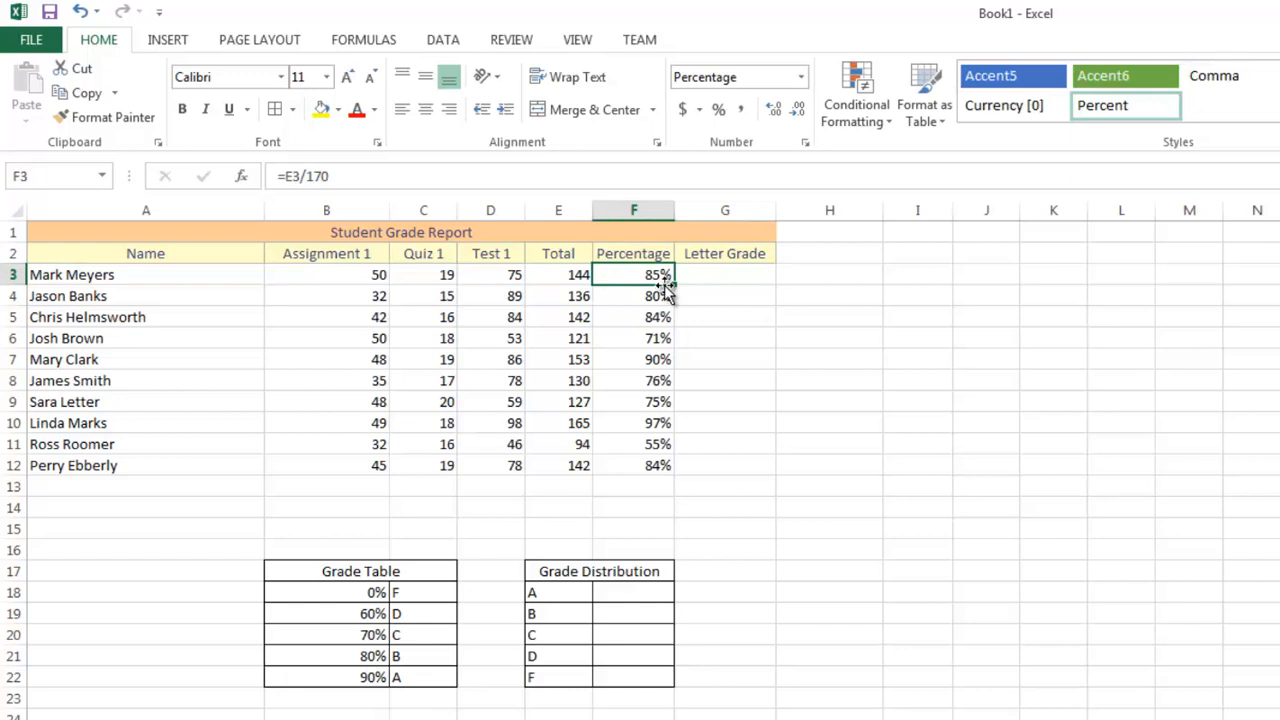
- Go through the Grade Table row by row, matching each percentage threshold in B18:B22 with its letter in C18:C22
left_click_drag(366, 593, 360, 677)
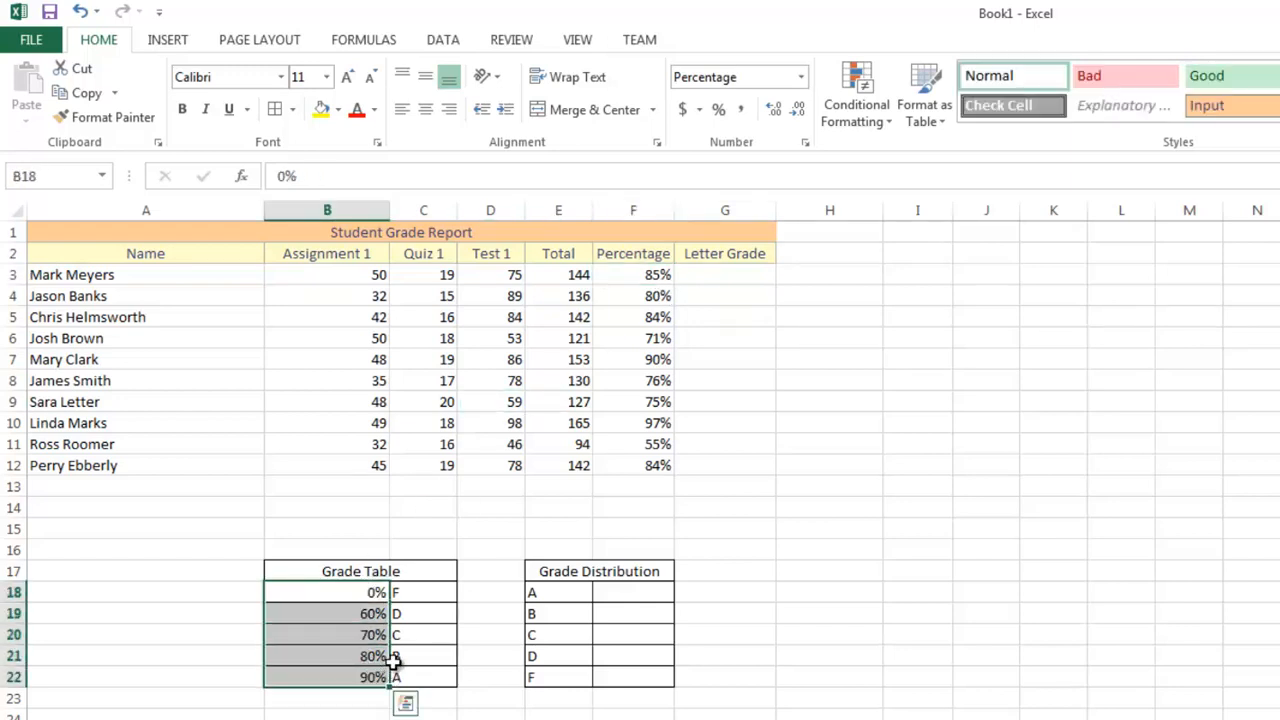
left_click_drag(414, 593, 423, 675)
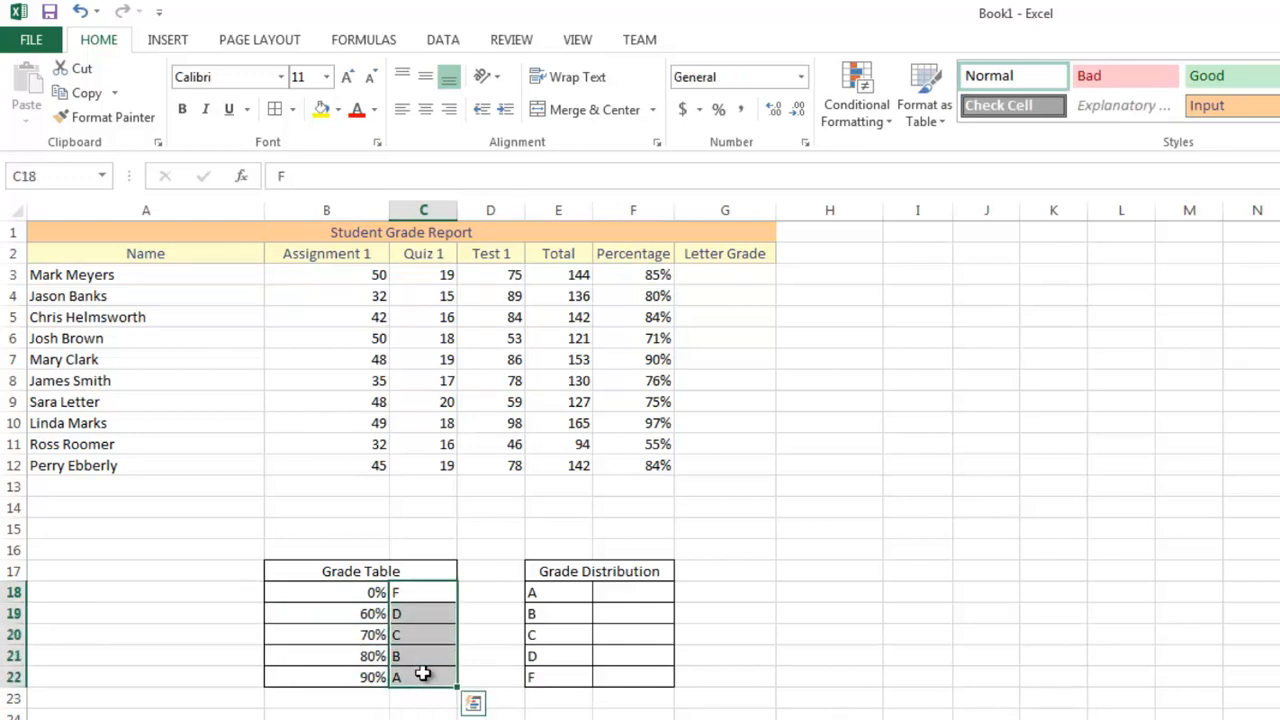
left_click(469, 607)
left_click(375, 594)
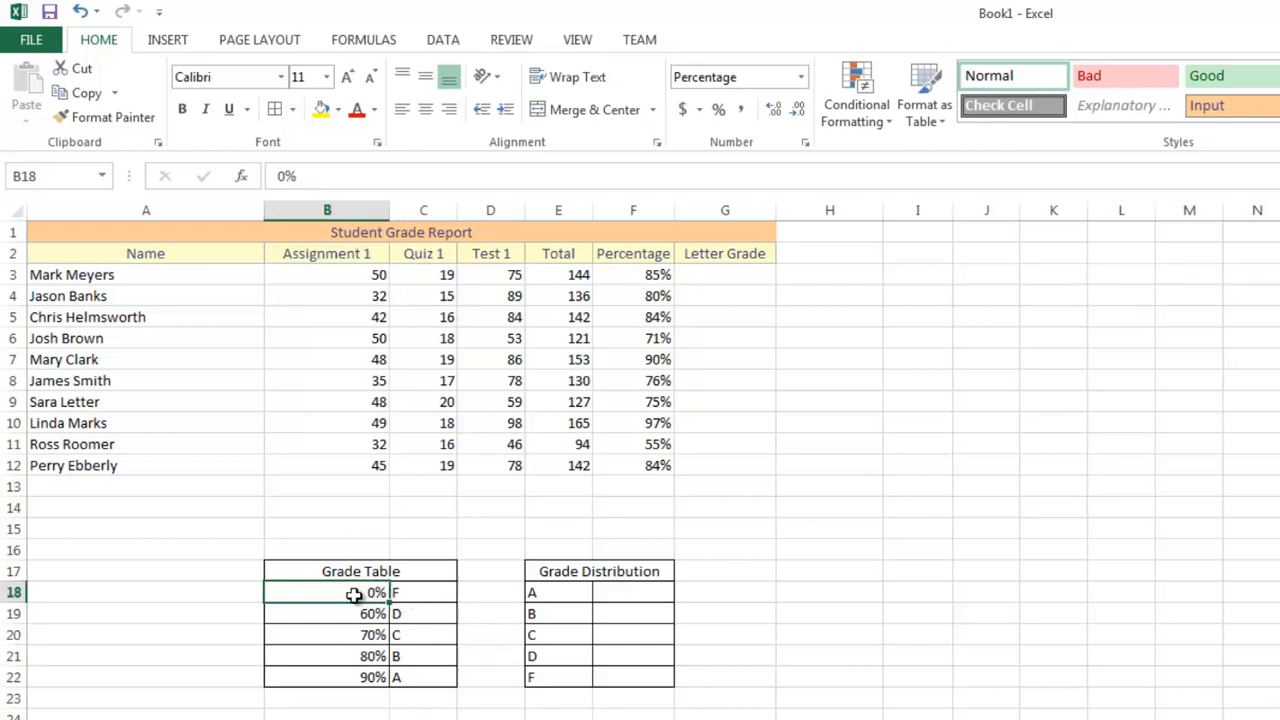
left_click(407, 596)
left_click(372, 614)
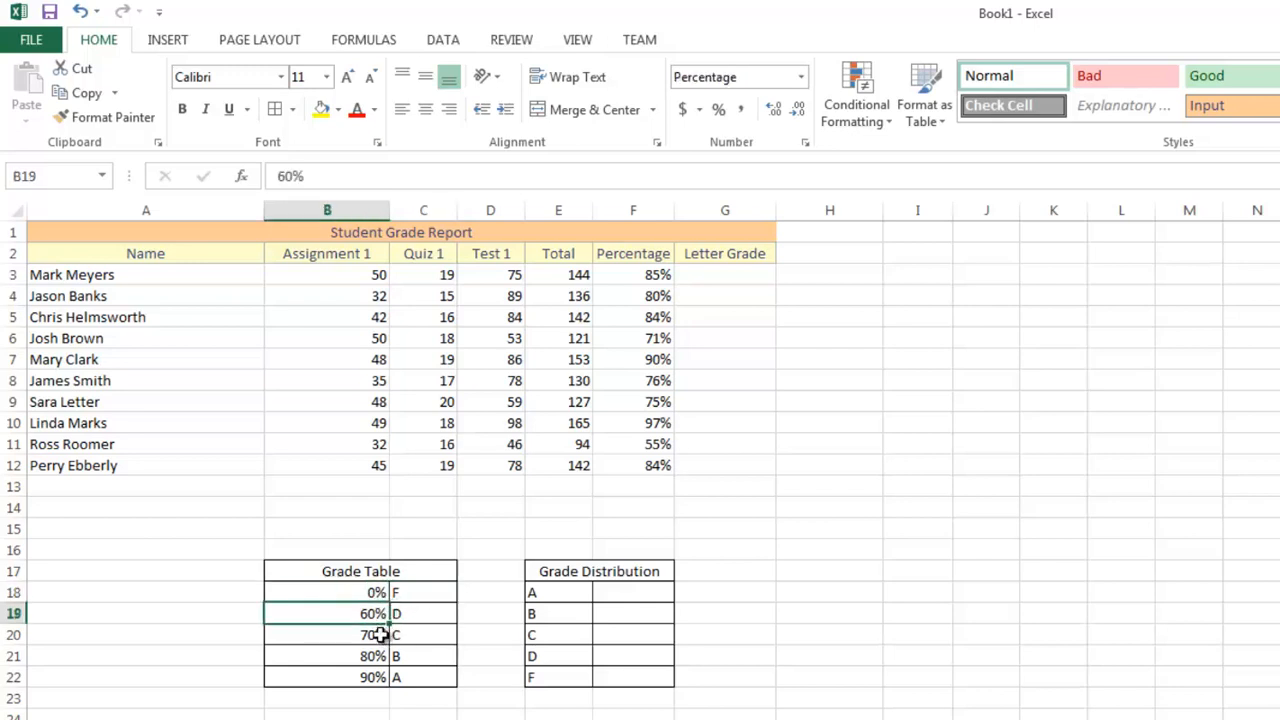
left_click(400, 613)
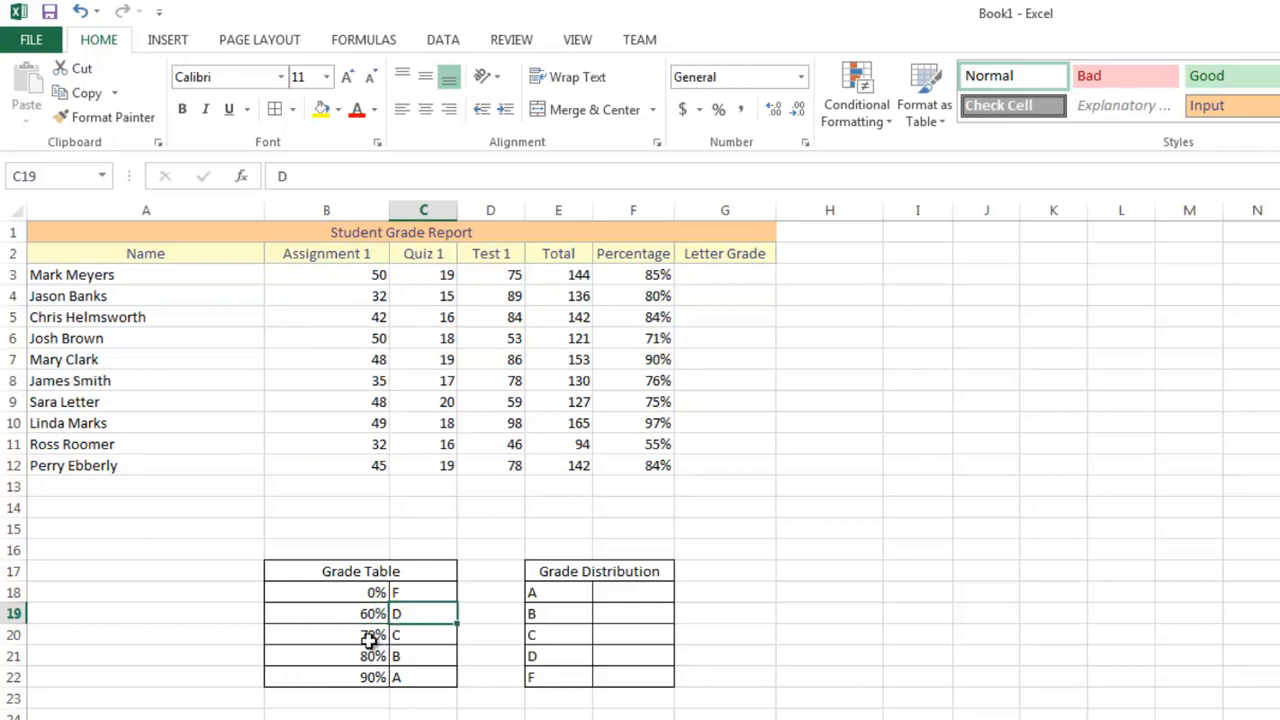
left_click(370, 636)
left_click(400, 636)
left_click(371, 657)
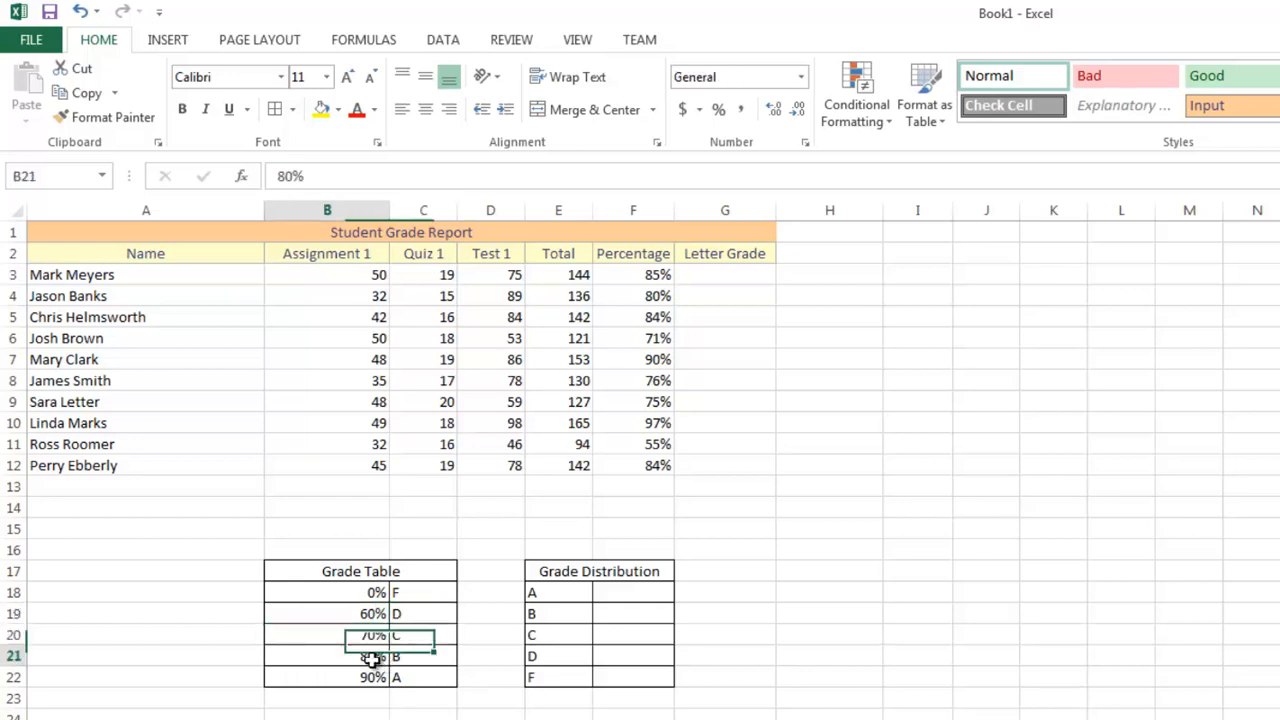
left_click(408, 657)
left_click(373, 680)
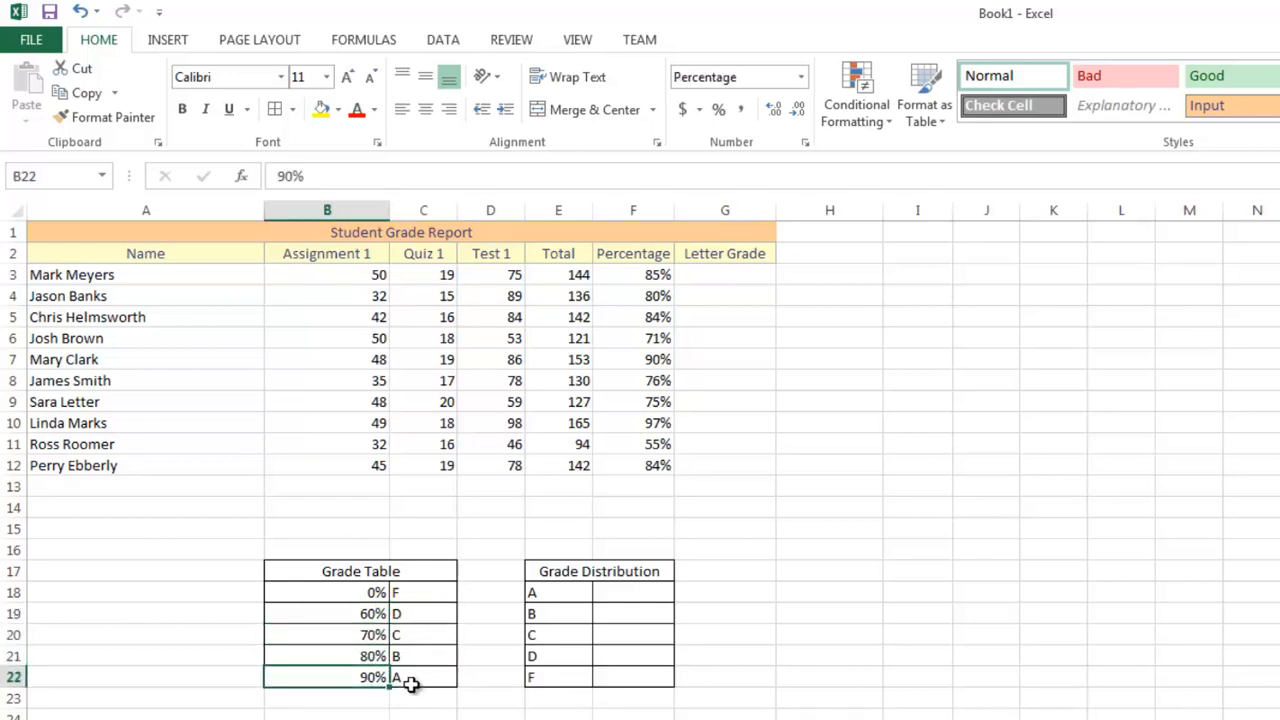
left_click(409, 680)
- Enter =VLOOKUP(F3,B18:C22,2) in G3 to look up the first student's letter grade
left_click(747, 278)
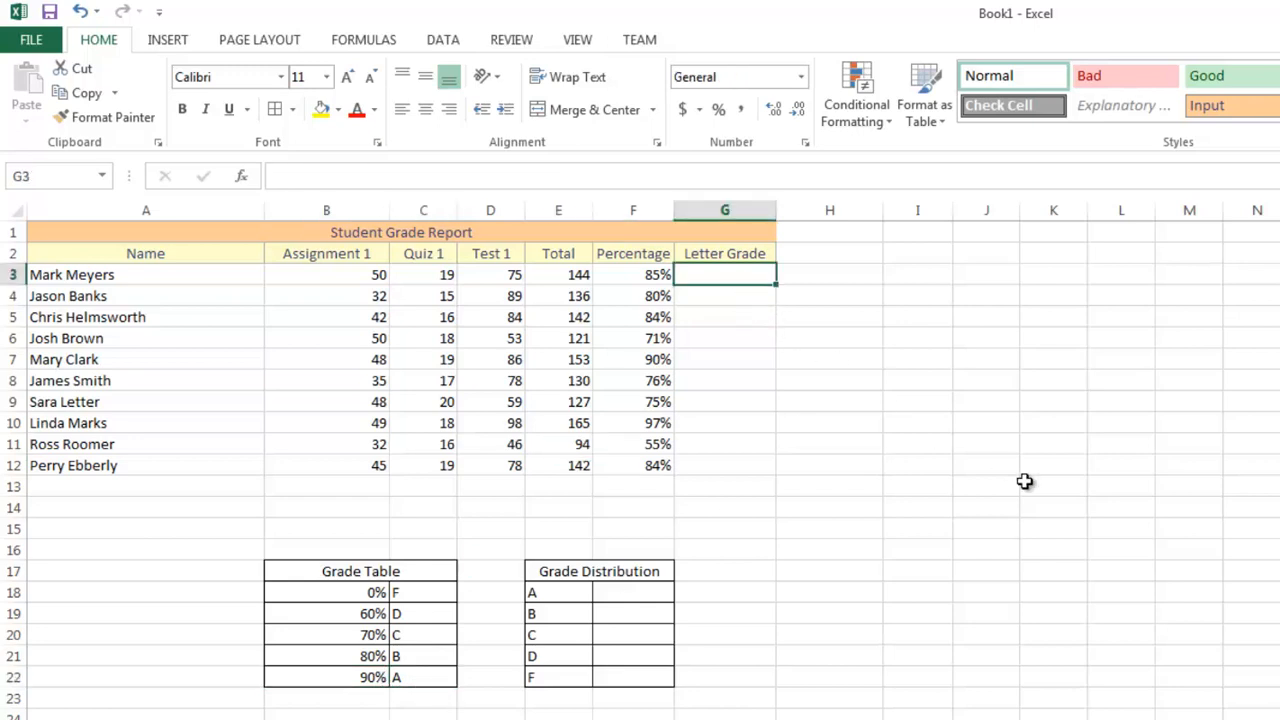
type("=Vloo")
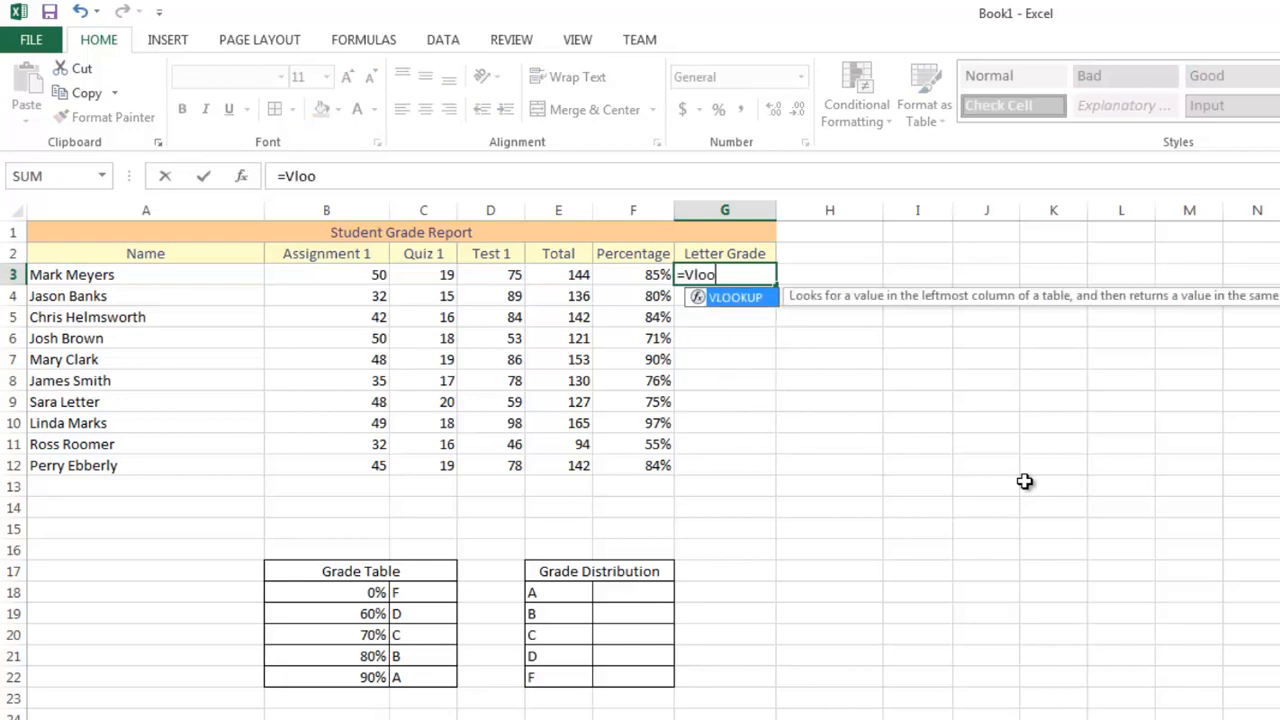
key("Tab")
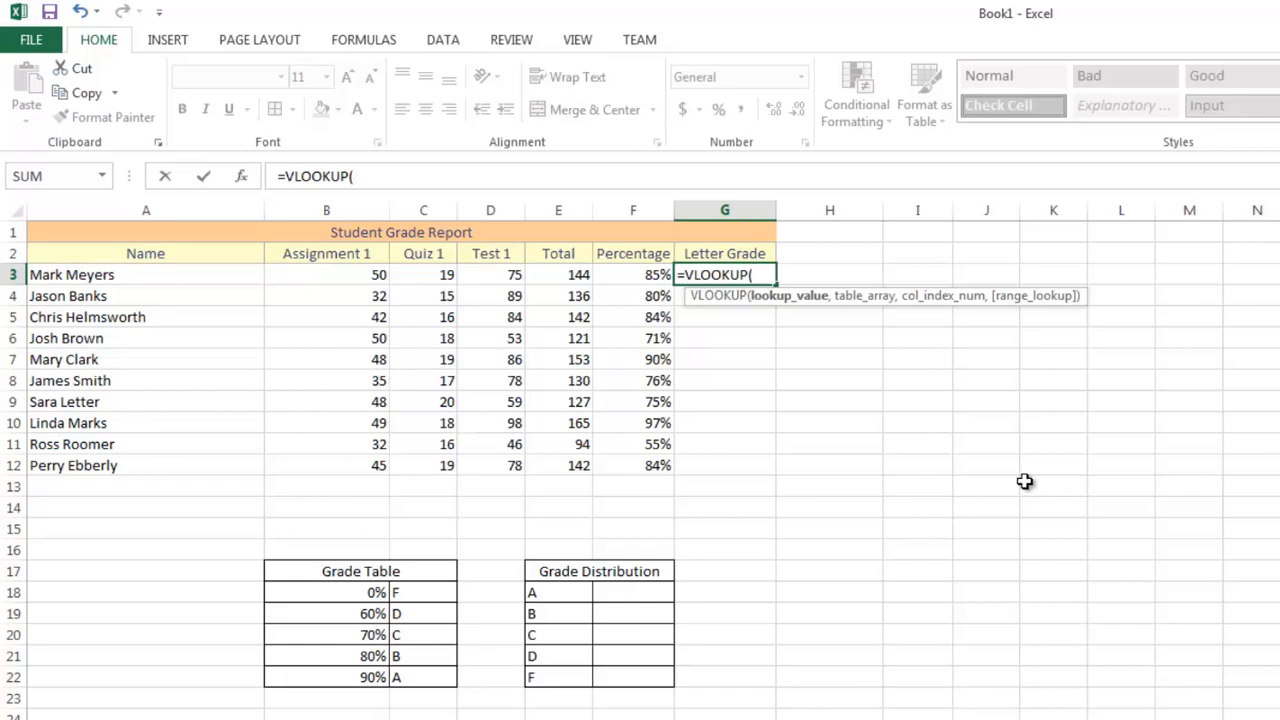
left_click(657, 275)
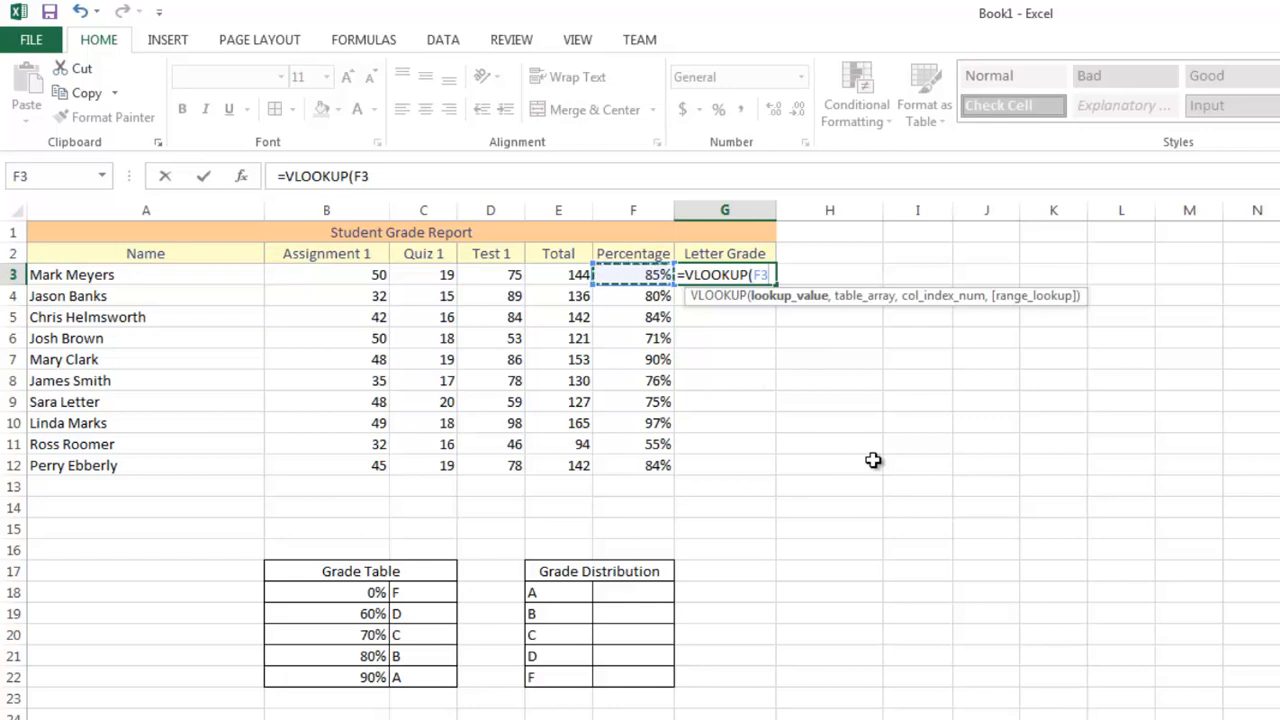
type(",")
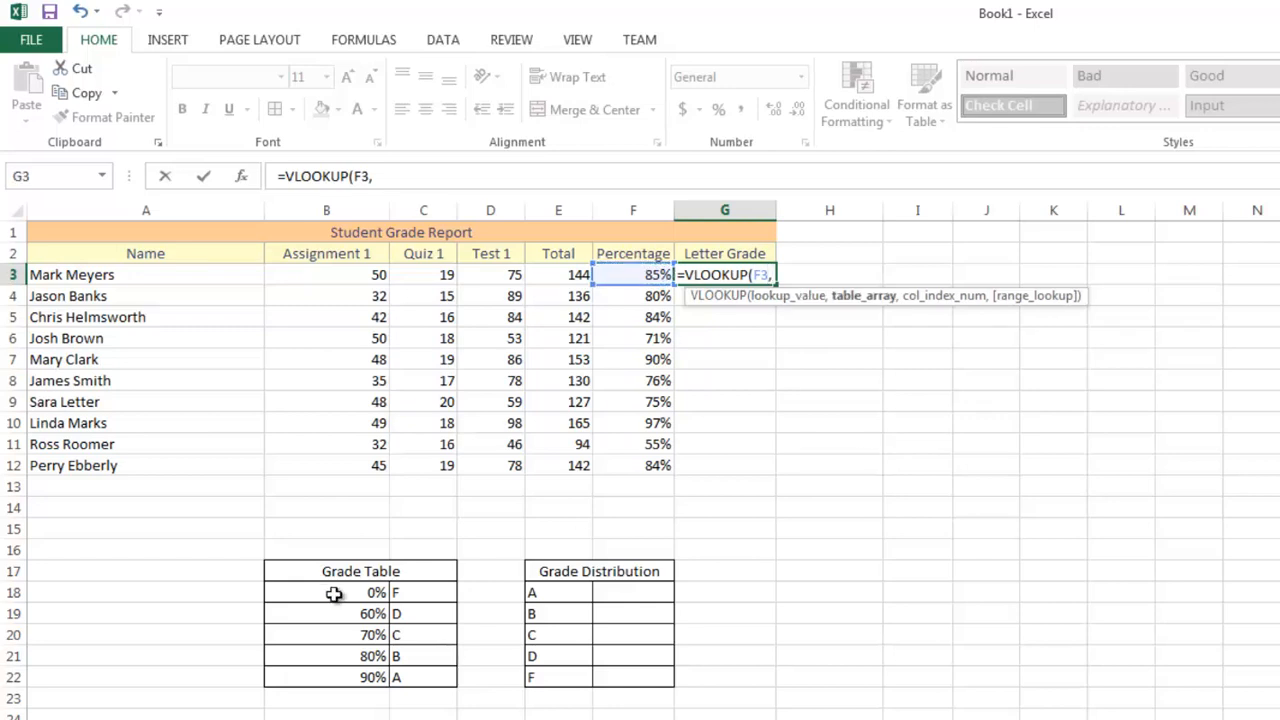
left_click_drag(338, 597, 414, 686)
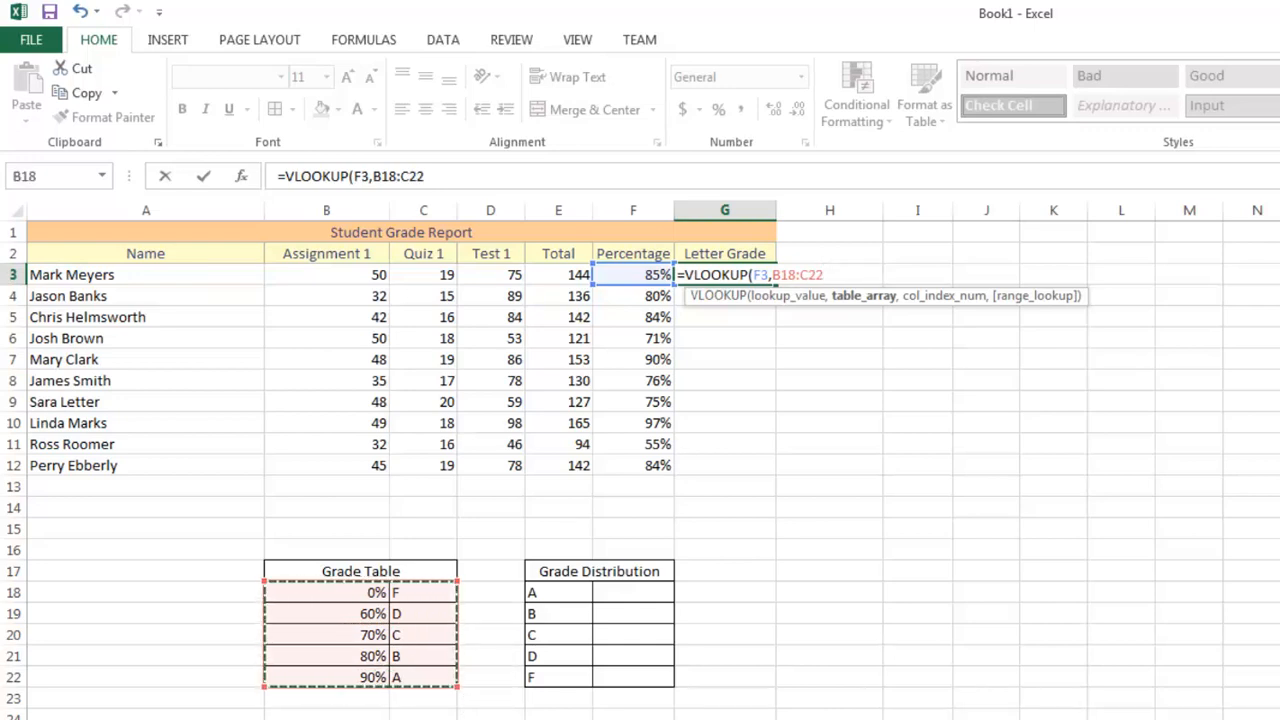
type(",")
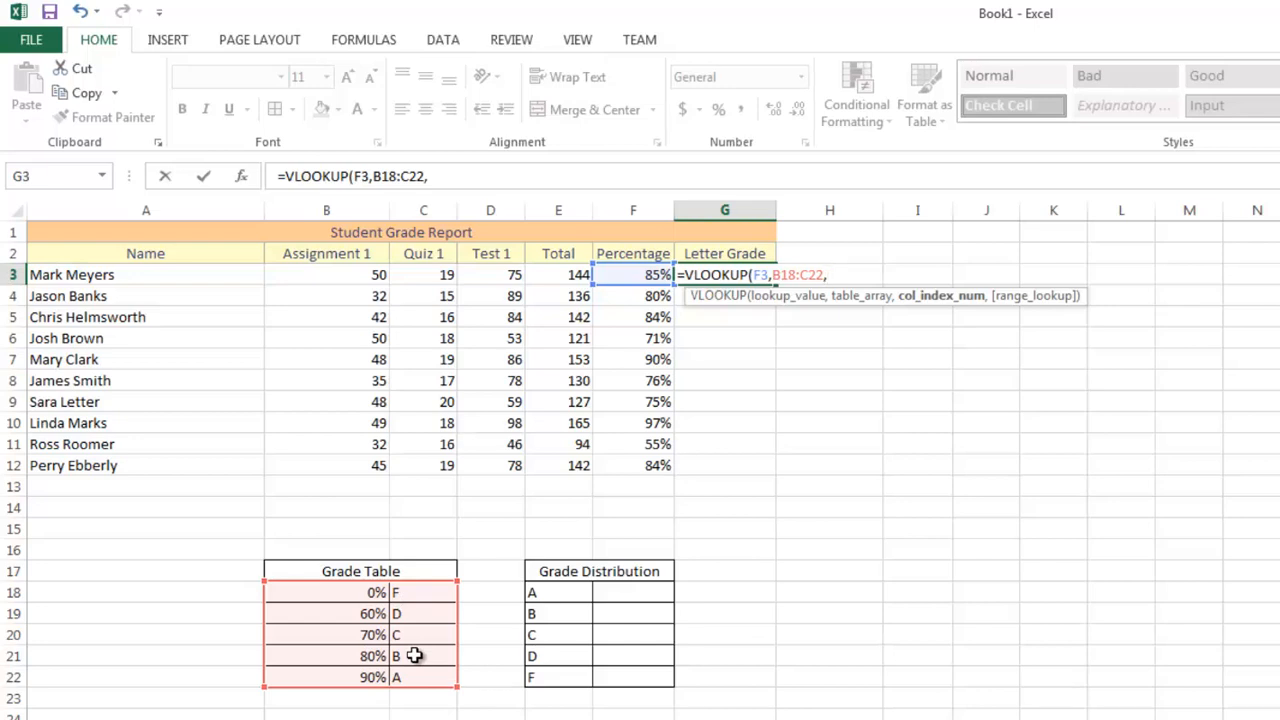
type("2)")
key("Return")
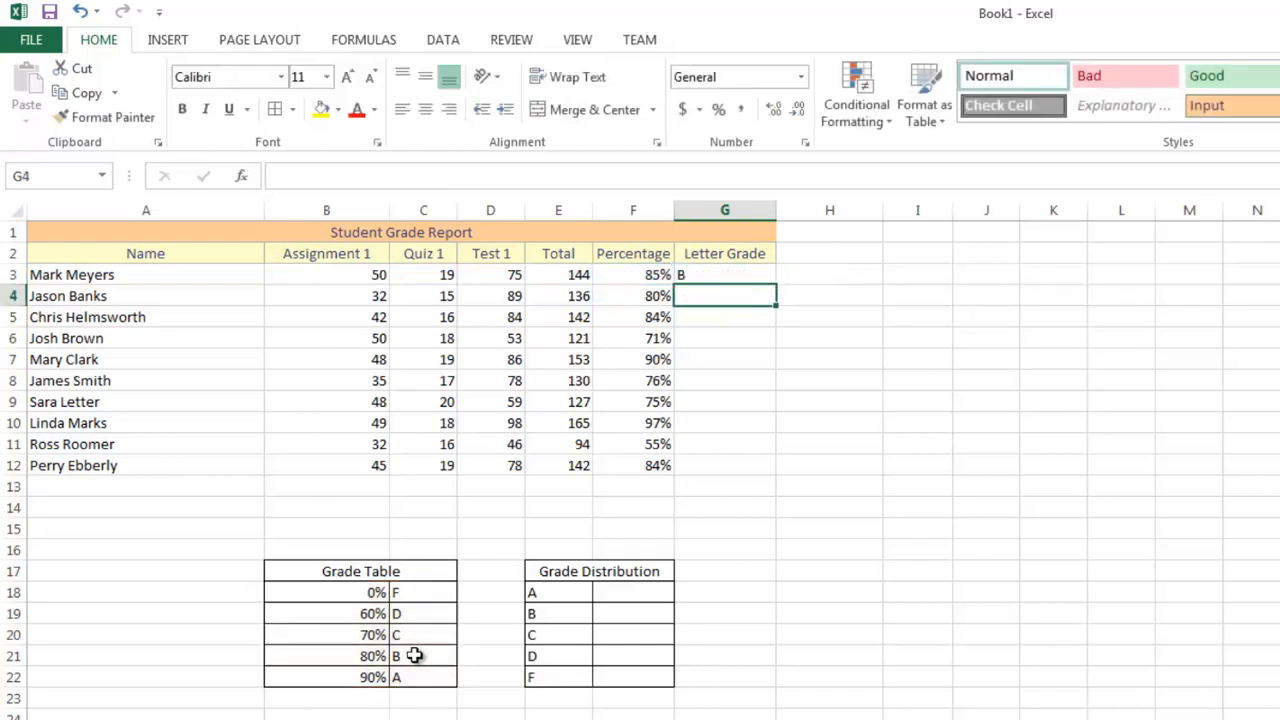
- Try filling the G3 formula down through G12 with its relative table range, and clear G4:G12 again
left_click(720, 277)
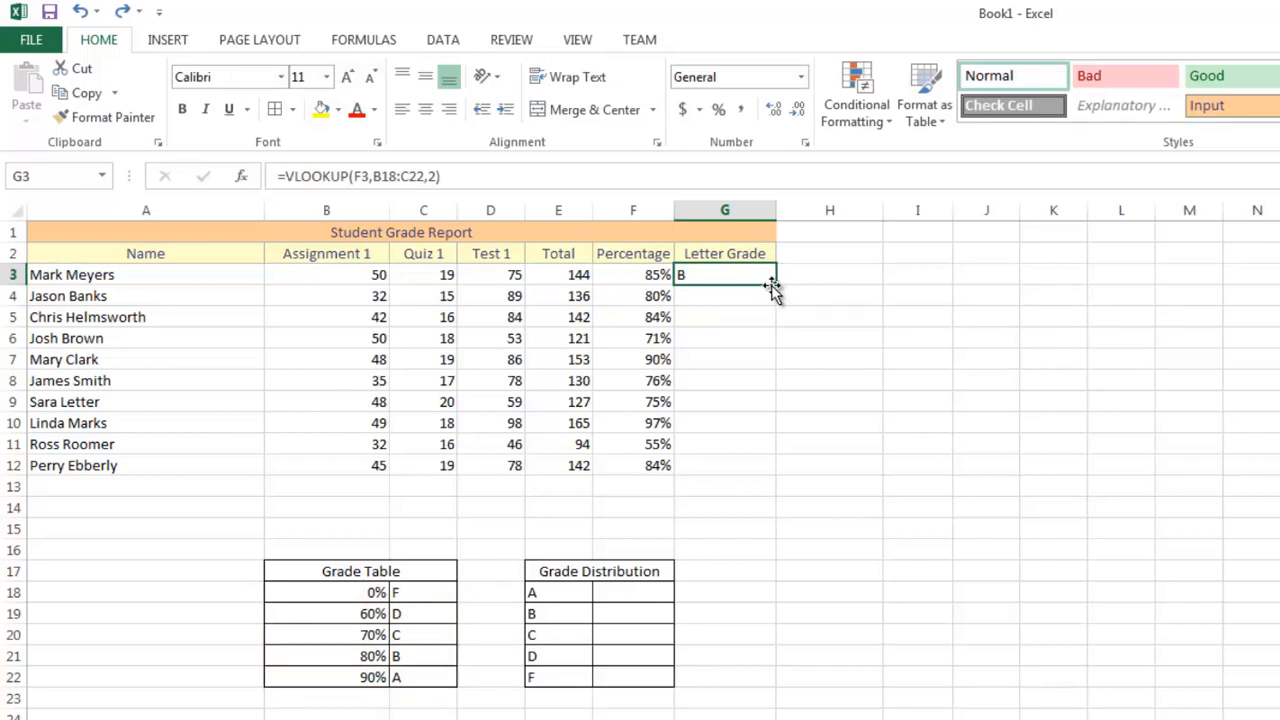
left_click_drag(776, 284, 786, 468)
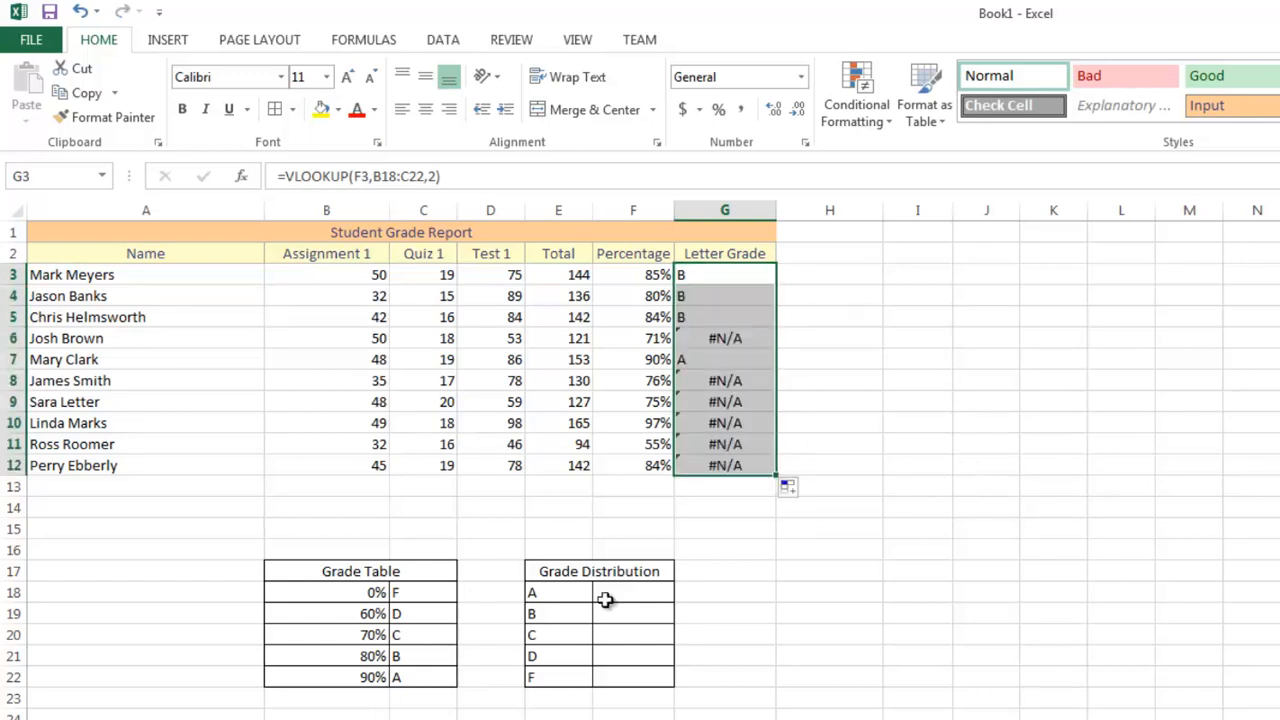
left_click(870, 408)
left_click_drag(714, 294, 711, 465)
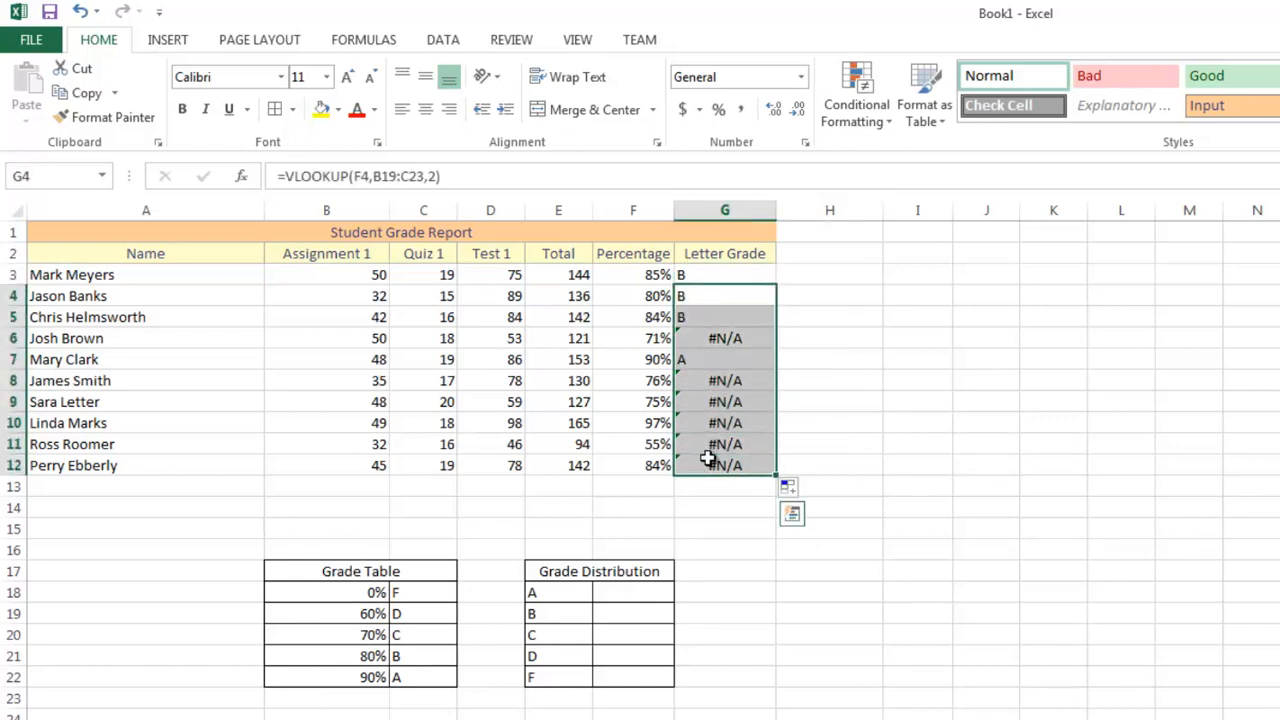
key("Delete")
- Make the table range in G3's formula absolute, so that it reads =VLOOKUP(F3,$B$18:$C$22,2)
left_click(737, 272)
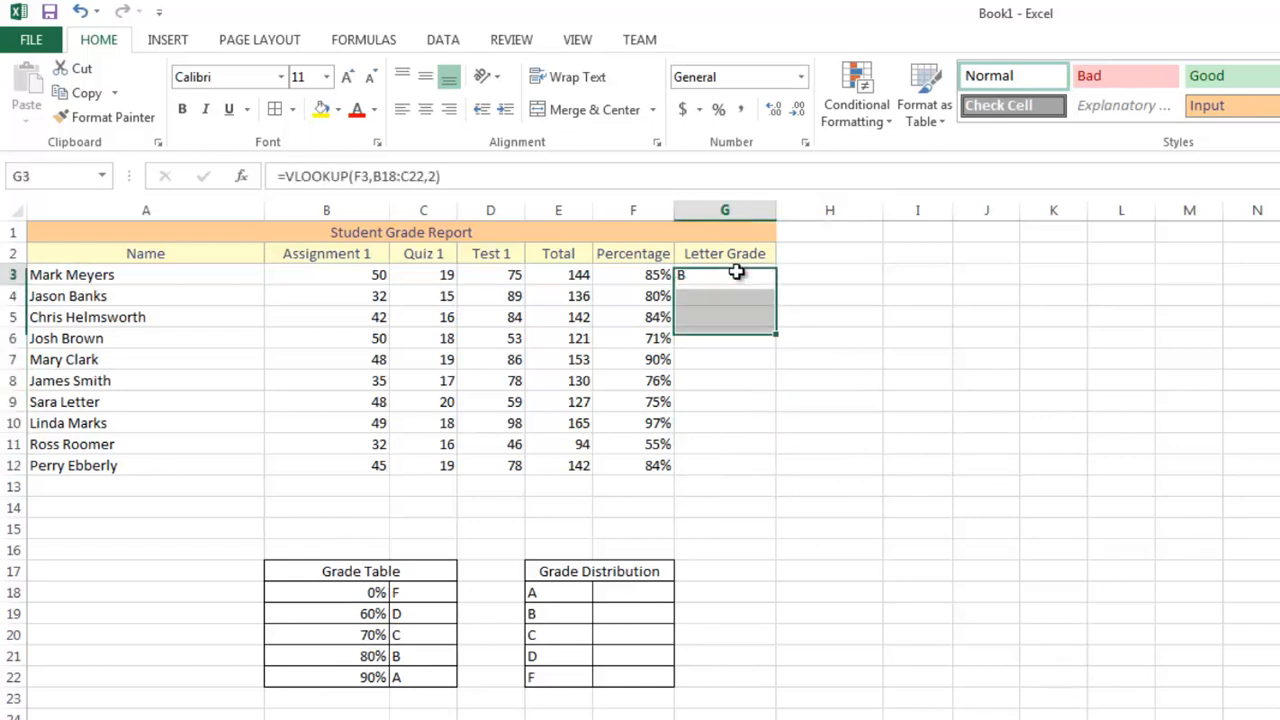
left_click(570, 178)
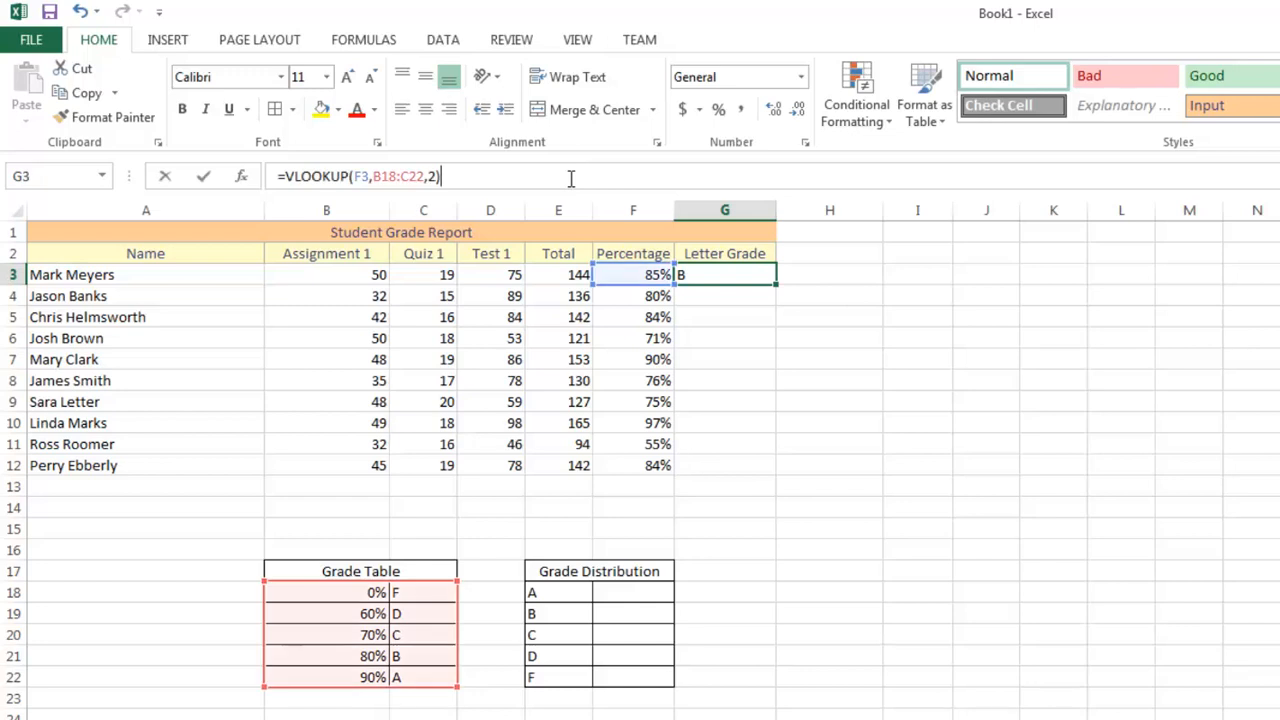
left_click(766, 274)
key("Right")
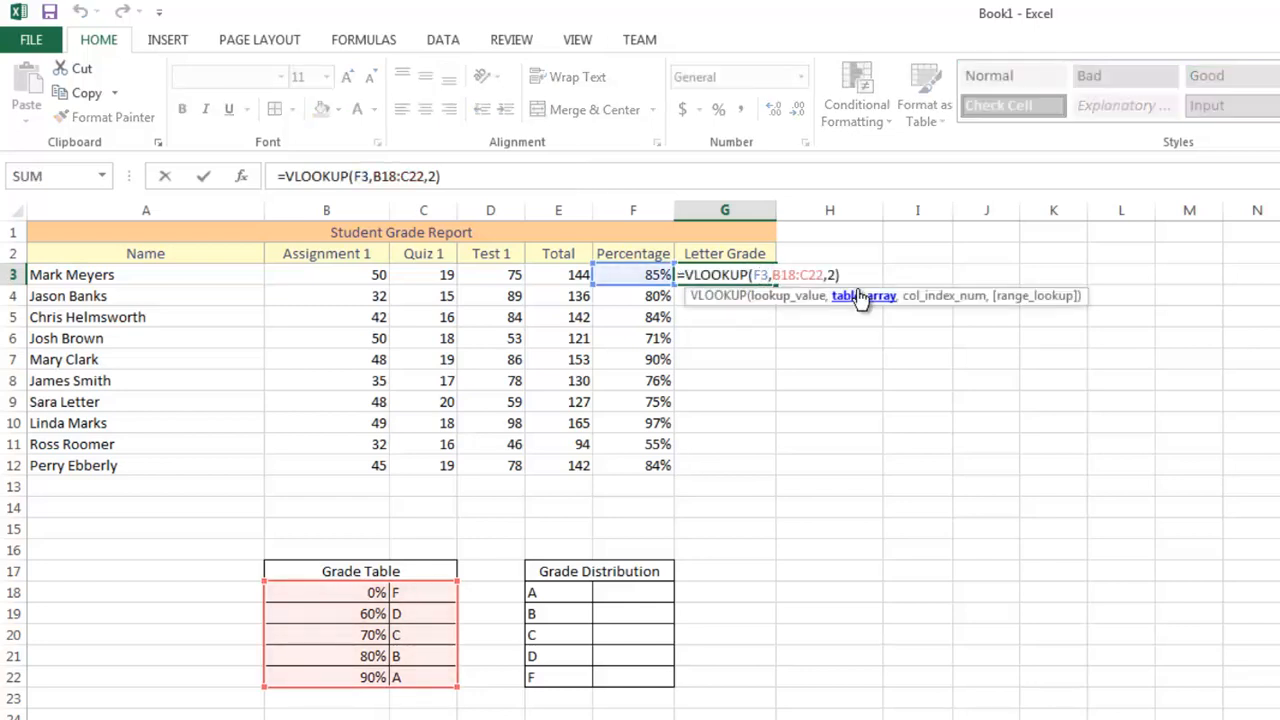
type("$")
key("Right")
type("$")
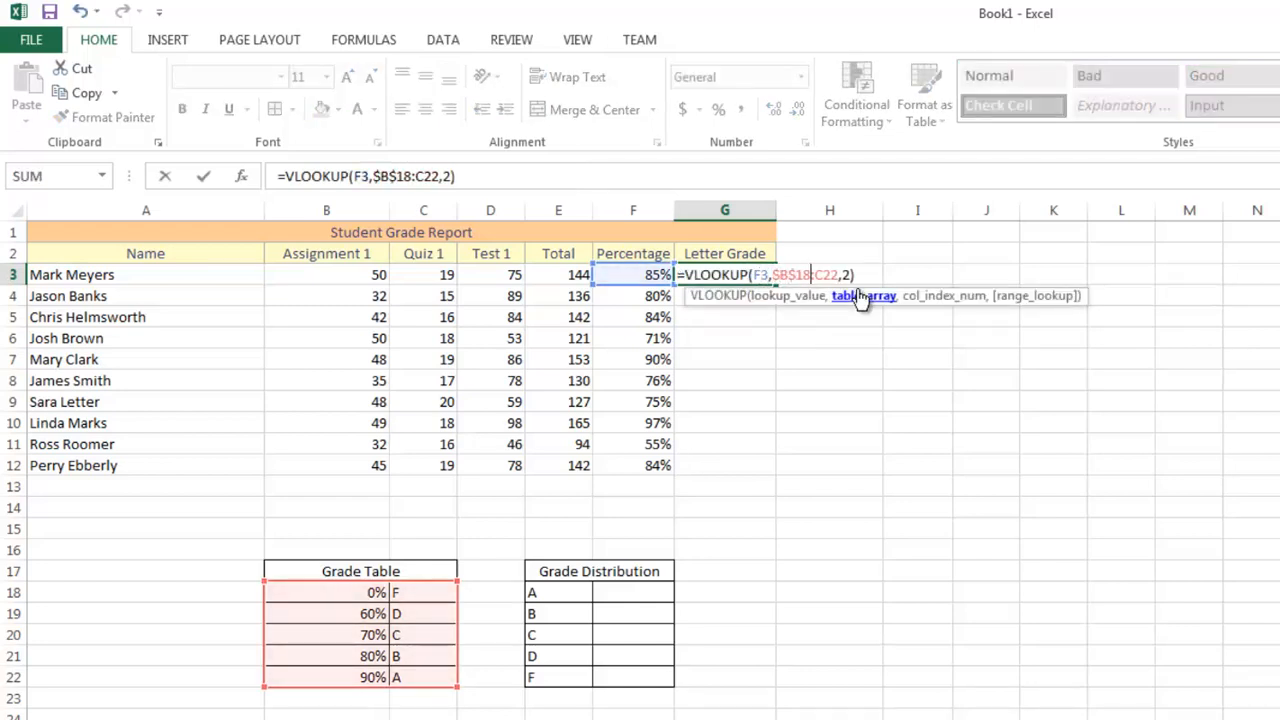
key("Right")
key("Right")
key("Right")
type("$B$")
key("Return")
- Fill the VLOOKUP formula from G3 down through G12 and spot-check several letter grades in the column
left_click(758, 276)
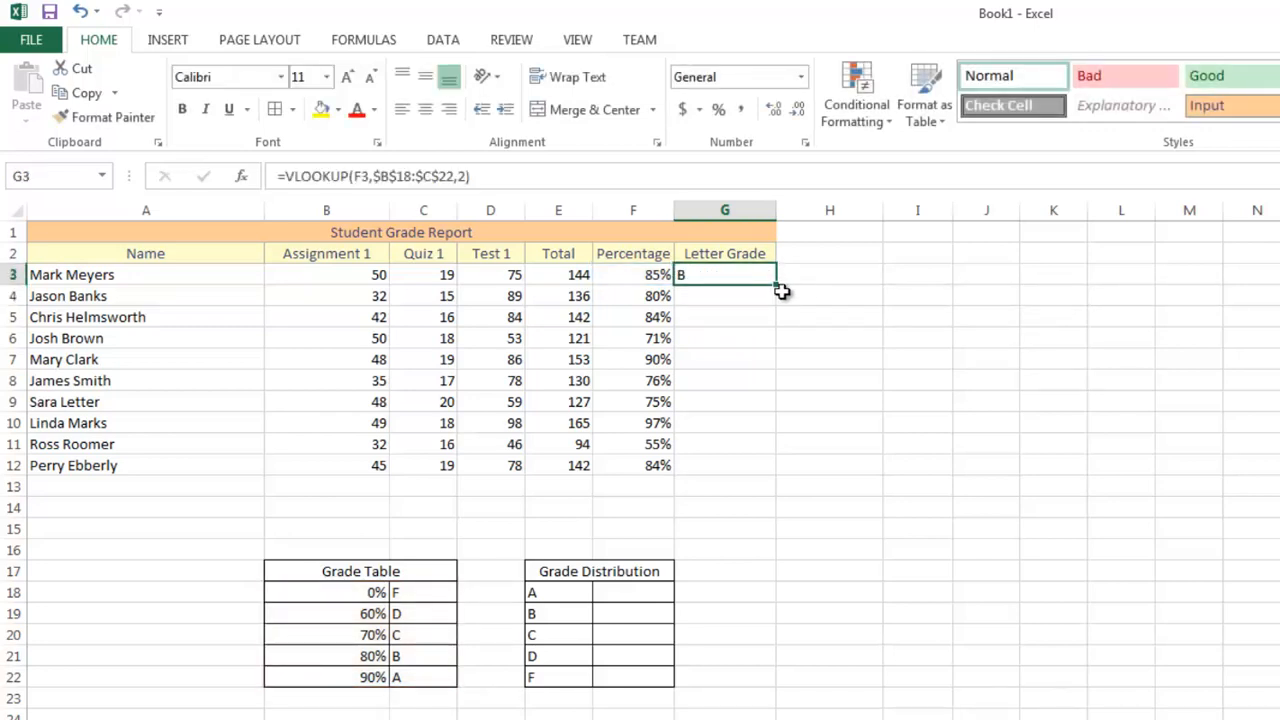
left_click_drag(775, 287, 766, 480)
left_click(998, 408)
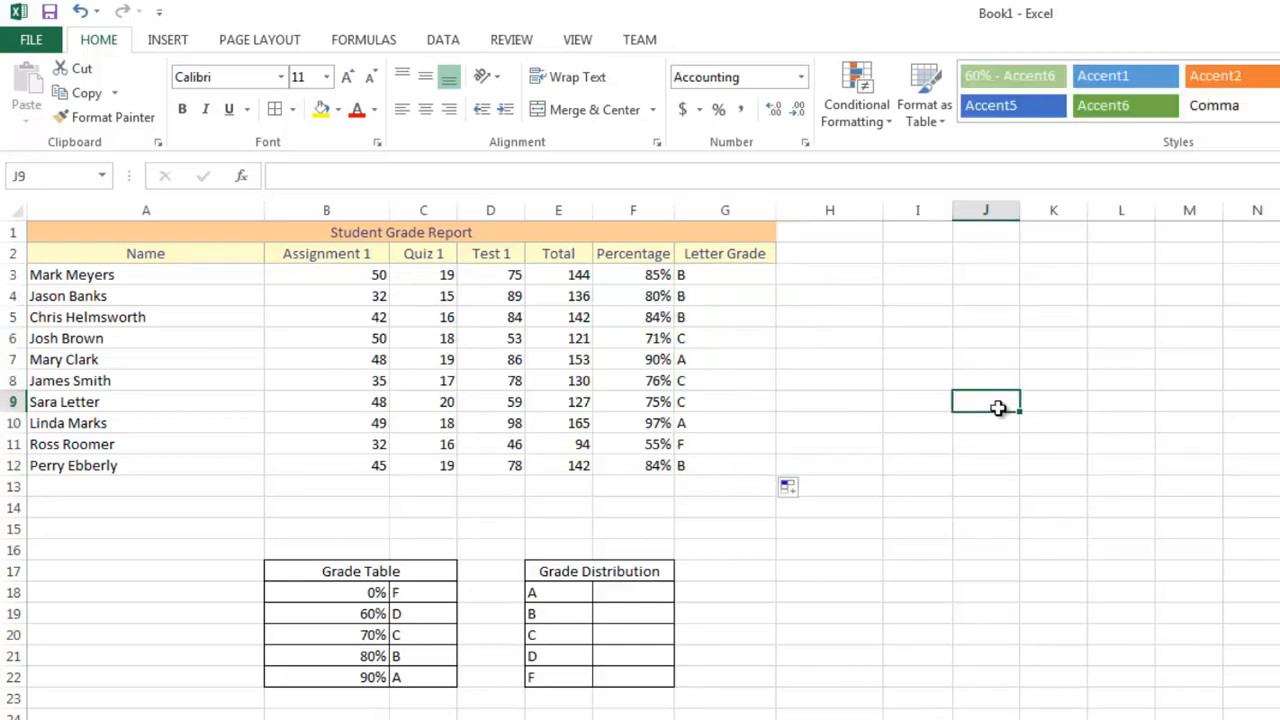
left_click(692, 296)
left_click(704, 341)
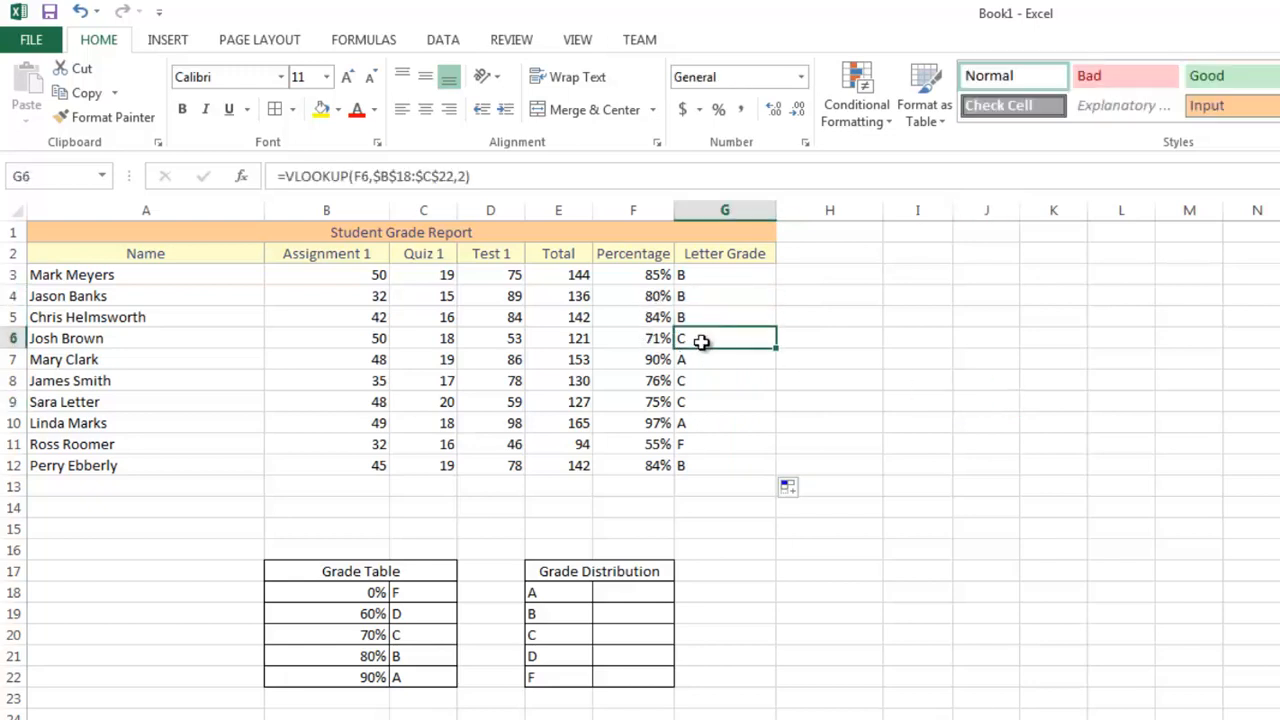
left_click(706, 405)
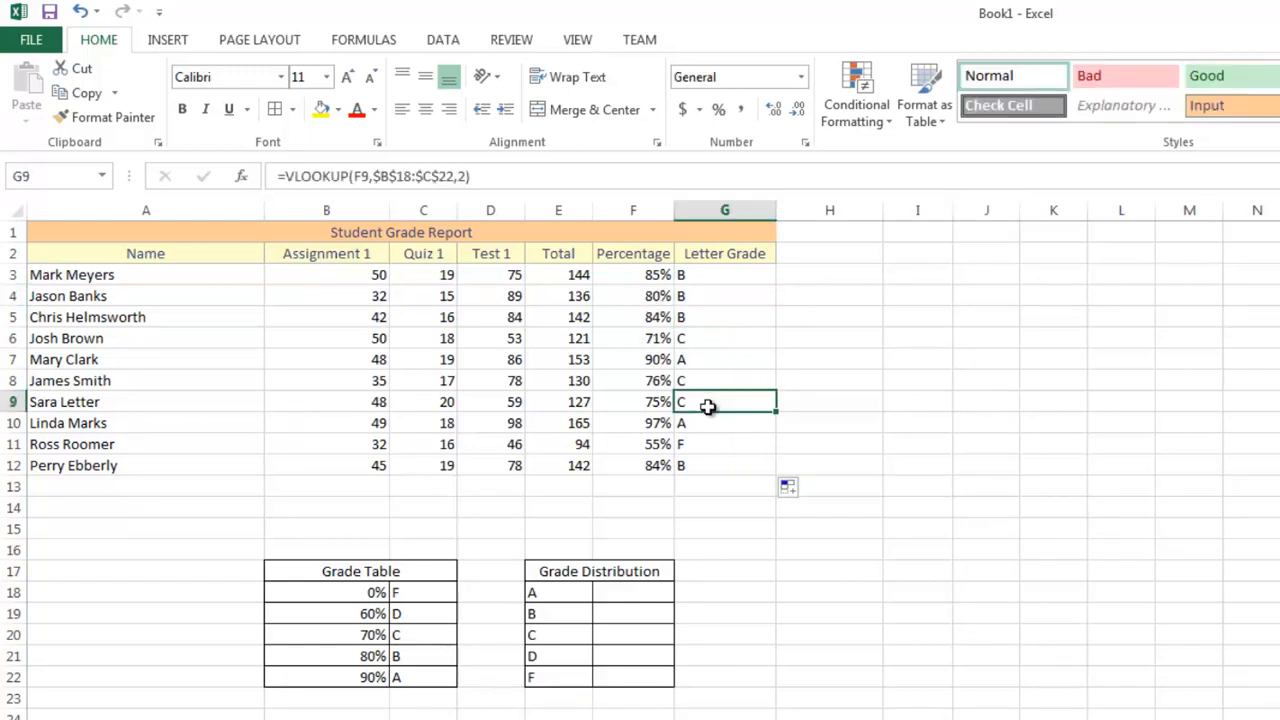
left_click(712, 447)
left_click(975, 398)
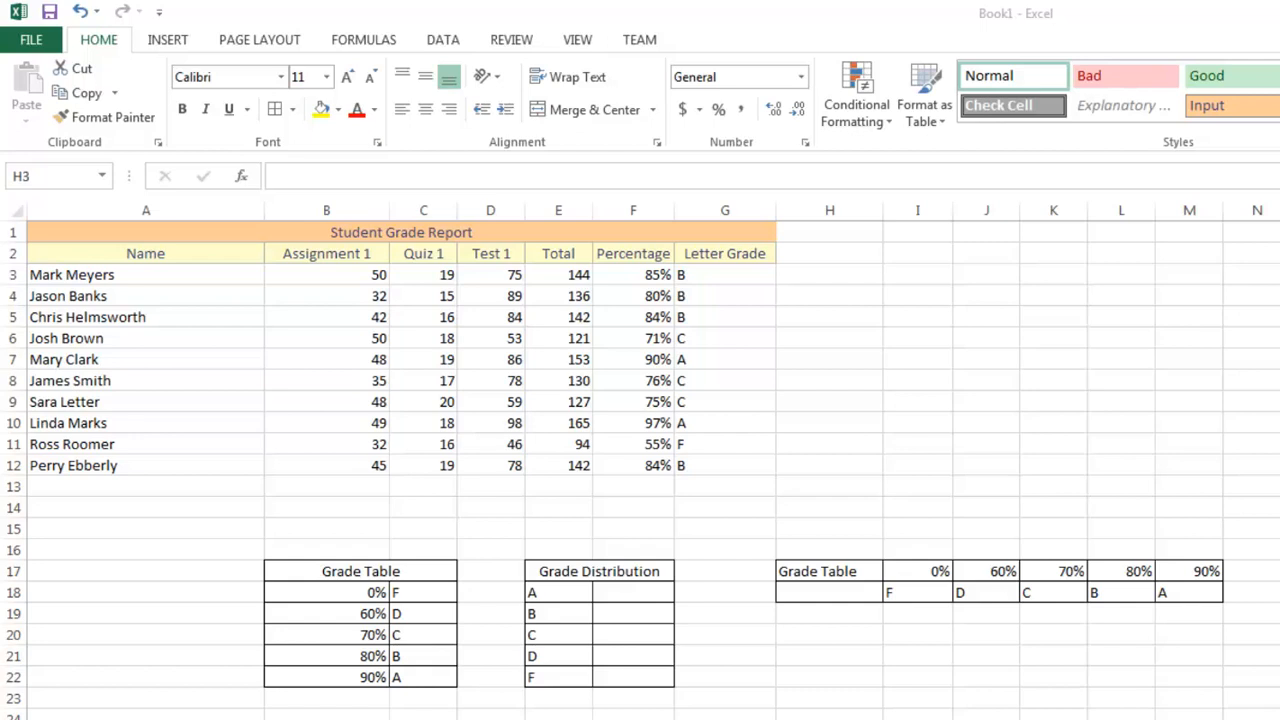
- Enter =HLOOKUP(F3,I17:M18,2) in H3 to look up the first student's grade in the horizontal Grade Table
left_click(866, 276)
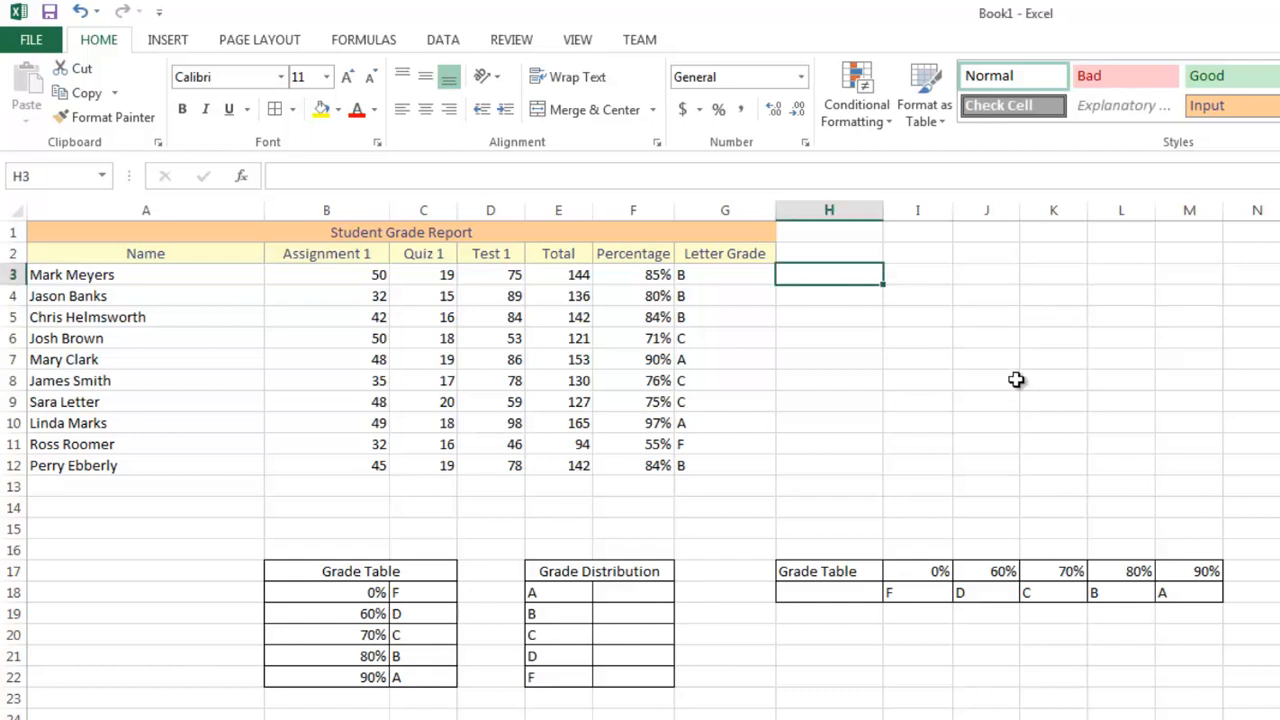
left_click_drag(794, 569, 1234, 596)
left_click(862, 275)
type("=HL")
key("Tab")
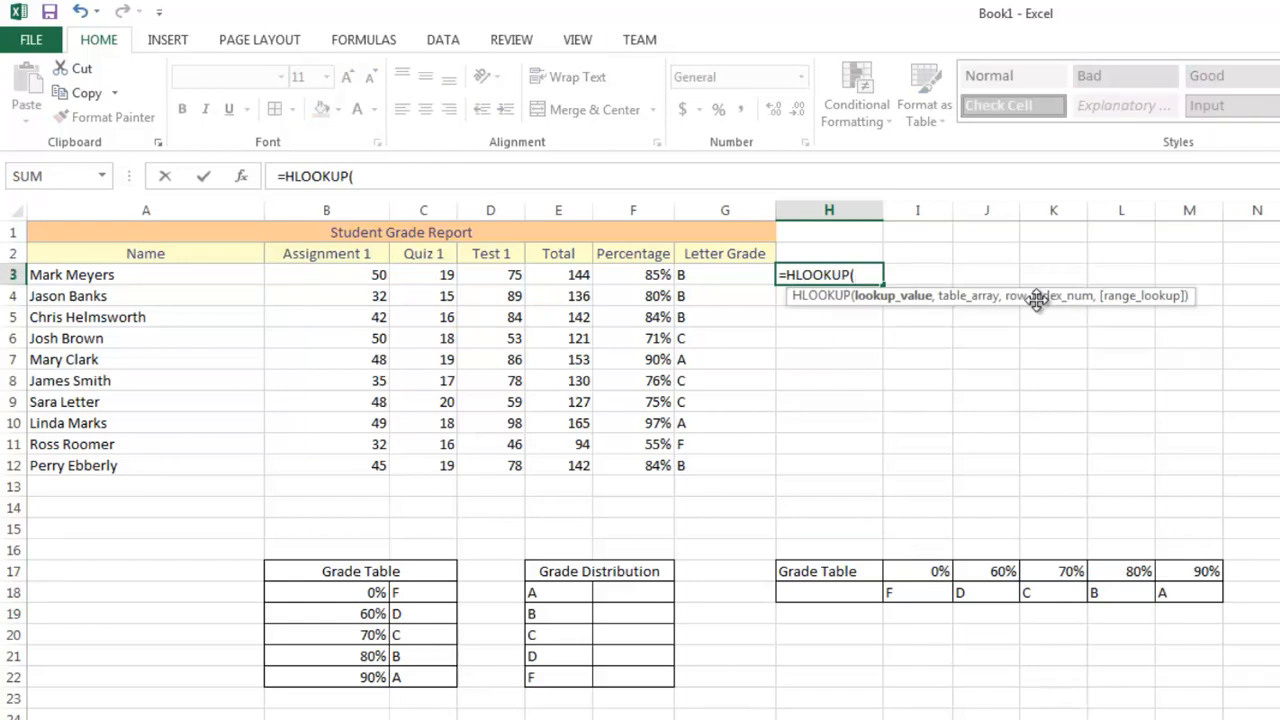
left_click(651, 274)
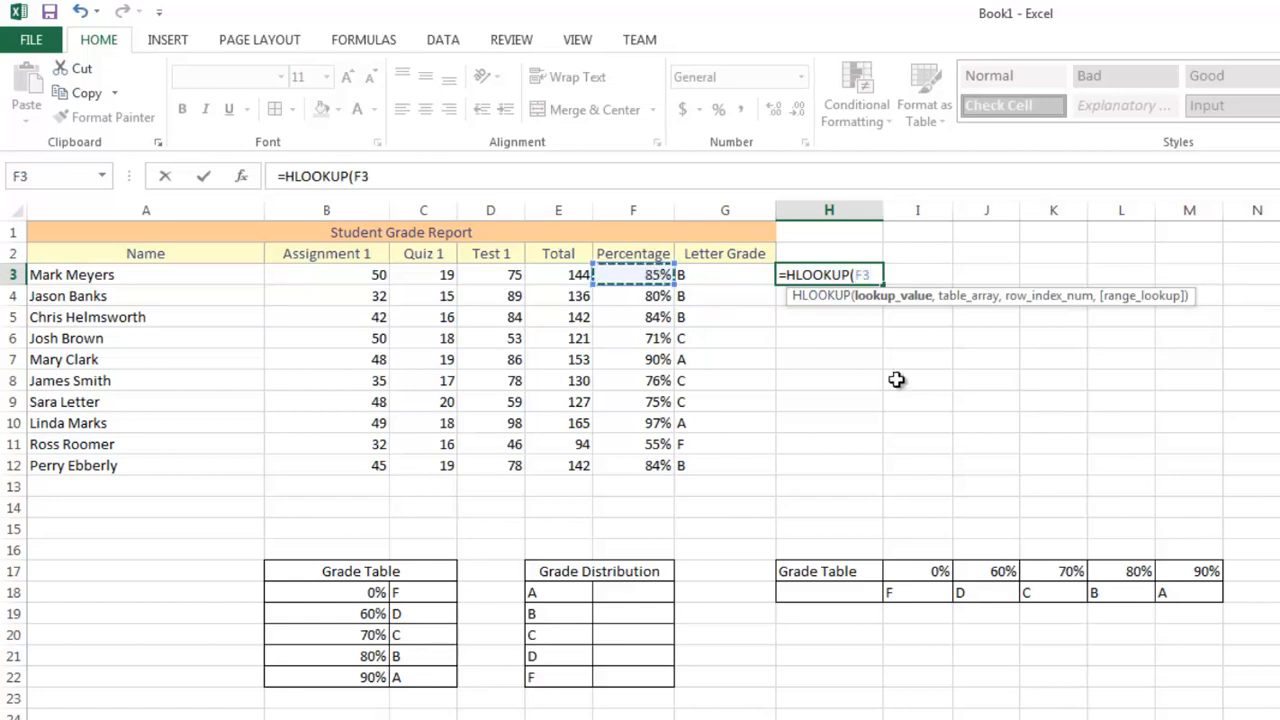
type(",")
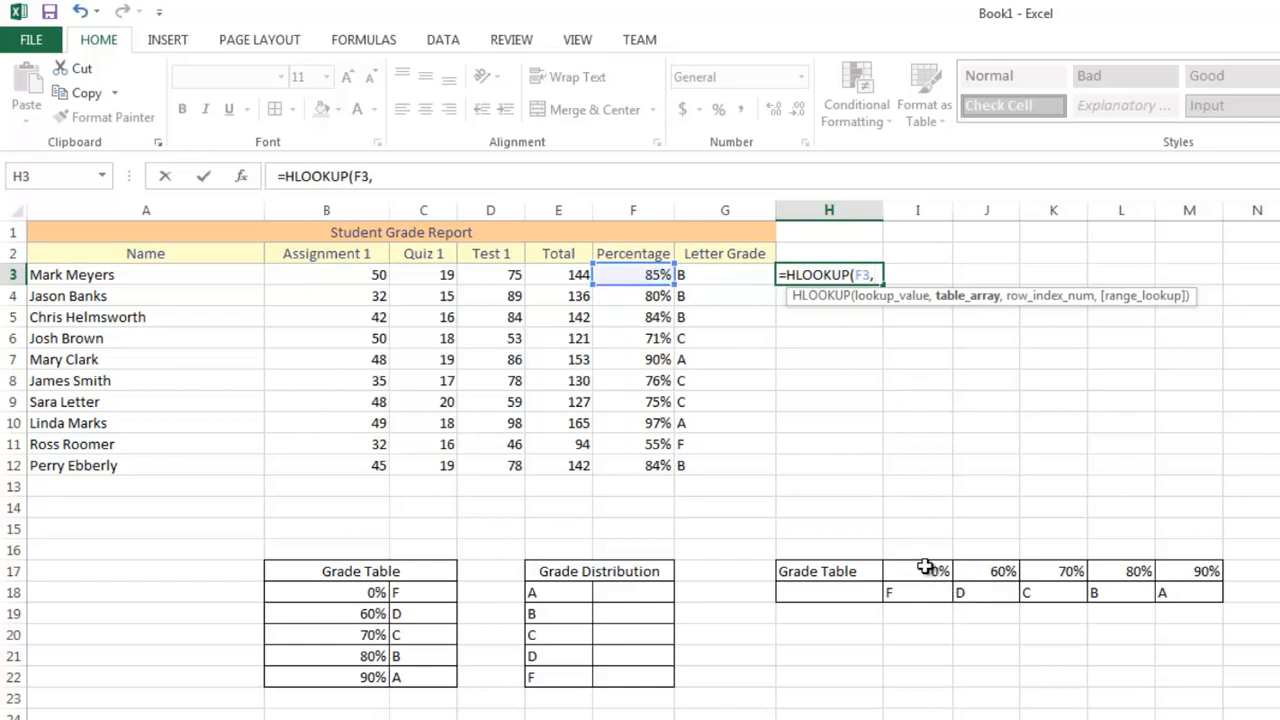
left_click_drag(925, 567, 1190, 592)
type(",")
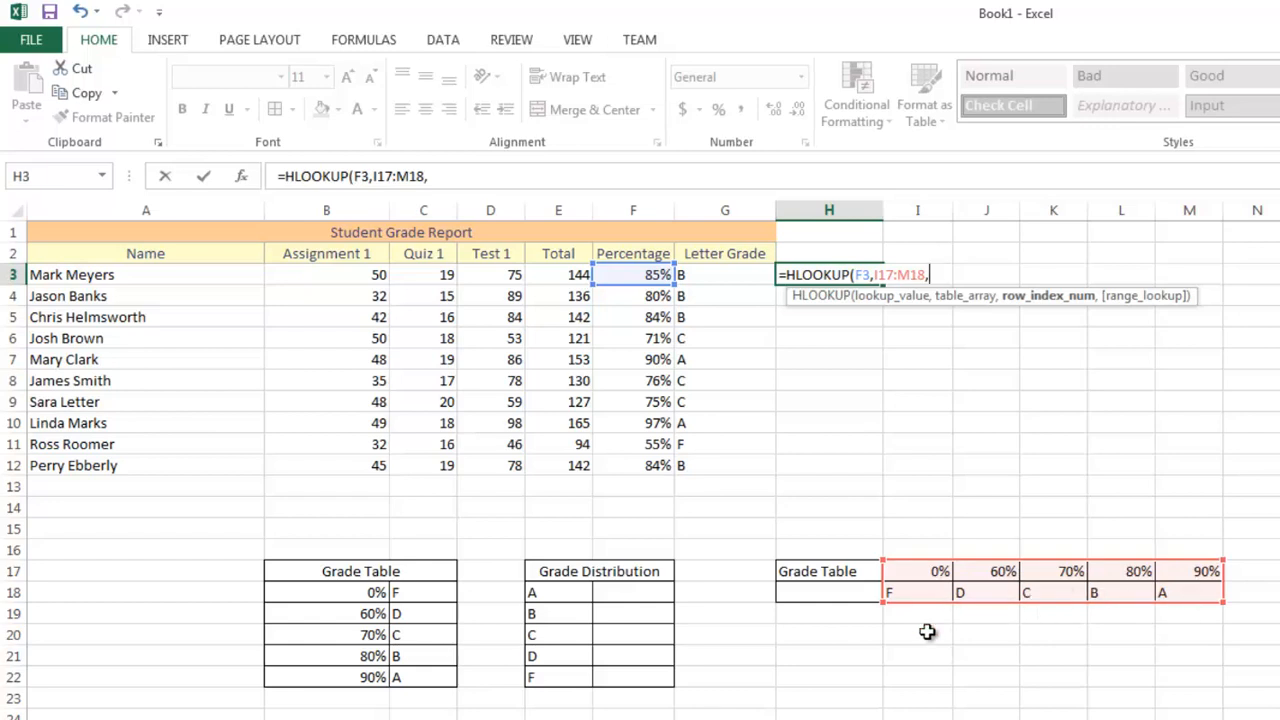
type("2)")
key("Return")
- Make the table range in H3's formula absolute, so that it reads =HLOOKUP(F3,$I$17:$M$18,2)
left_click(865, 270)
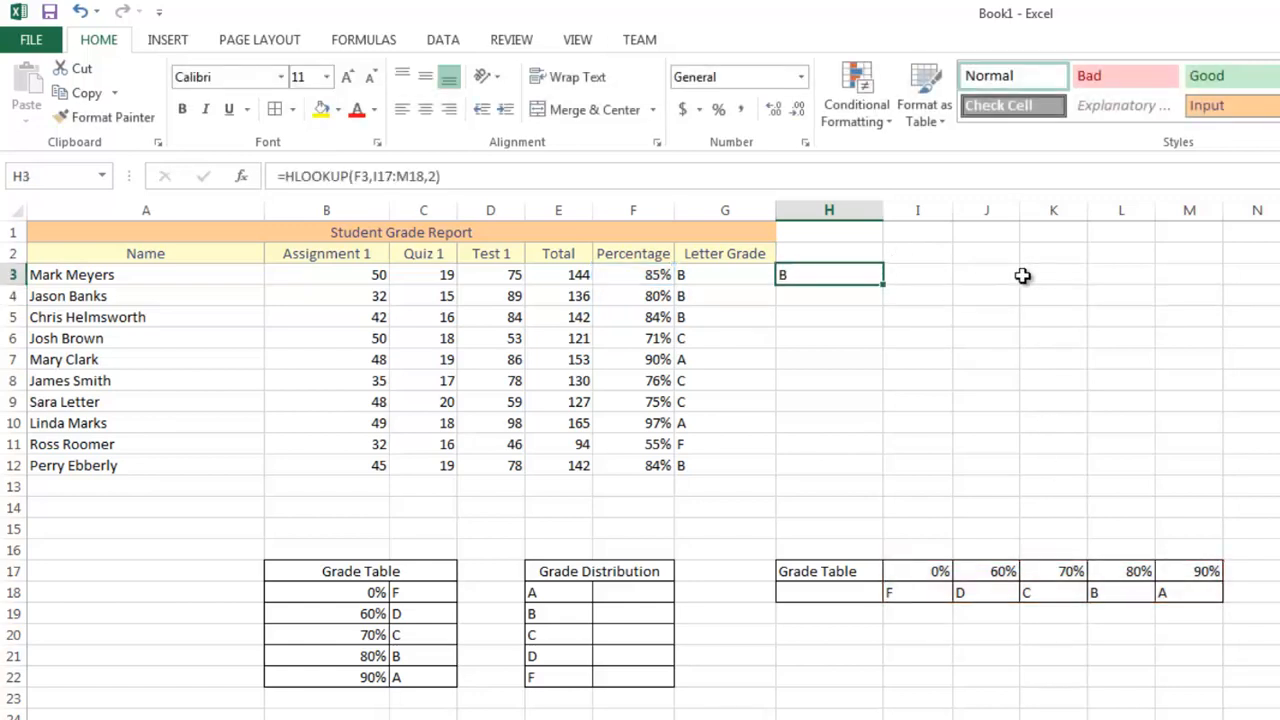
left_click(503, 182)
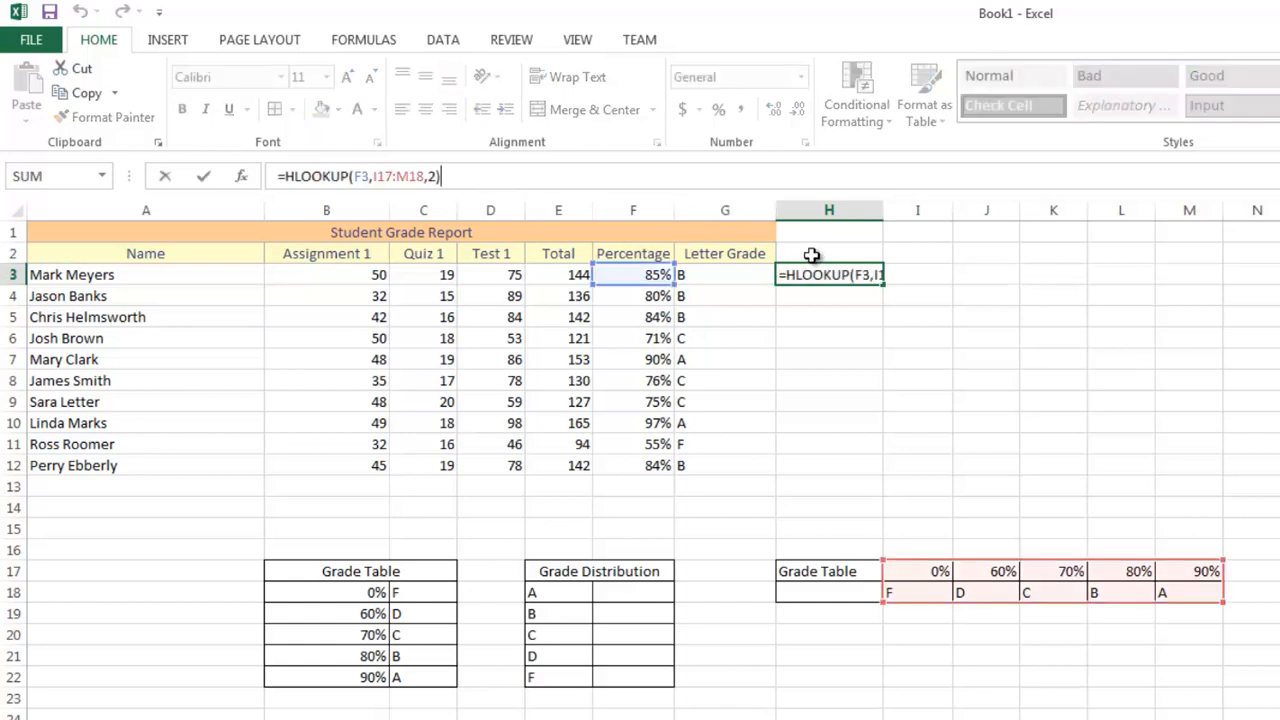
double_click(838, 276)
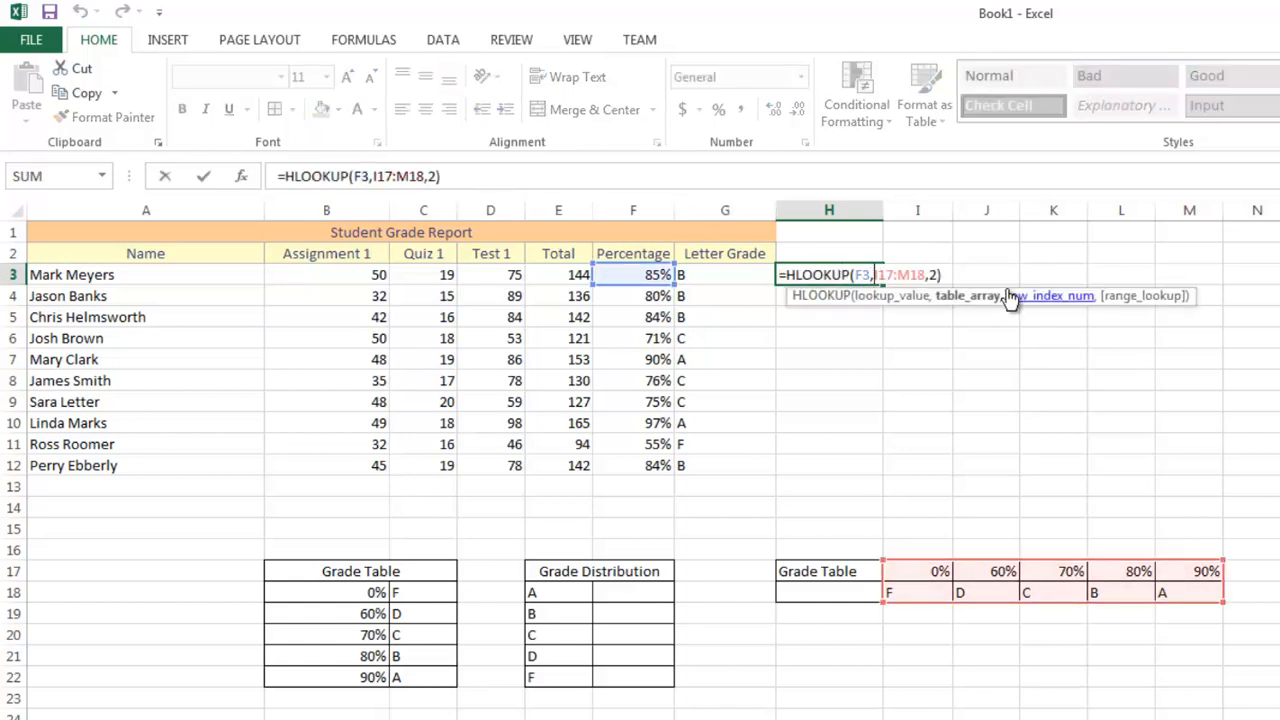
type("$")
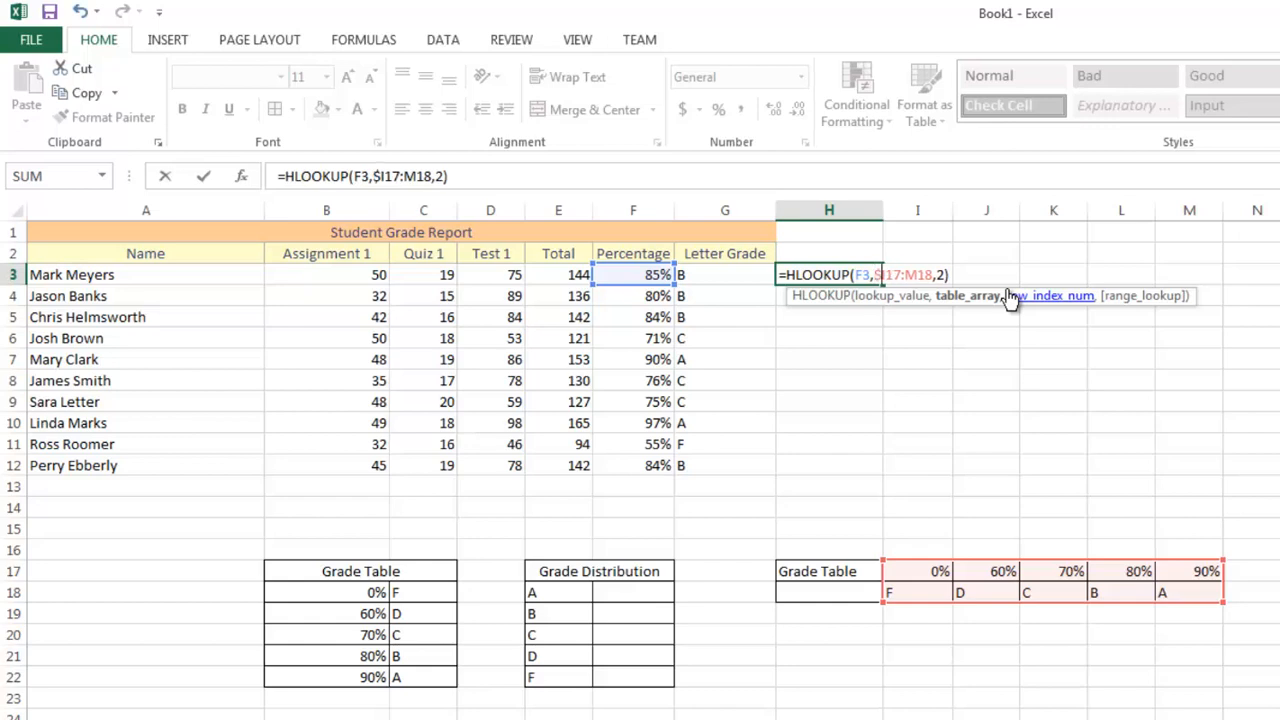
key("Right")
type("$I")
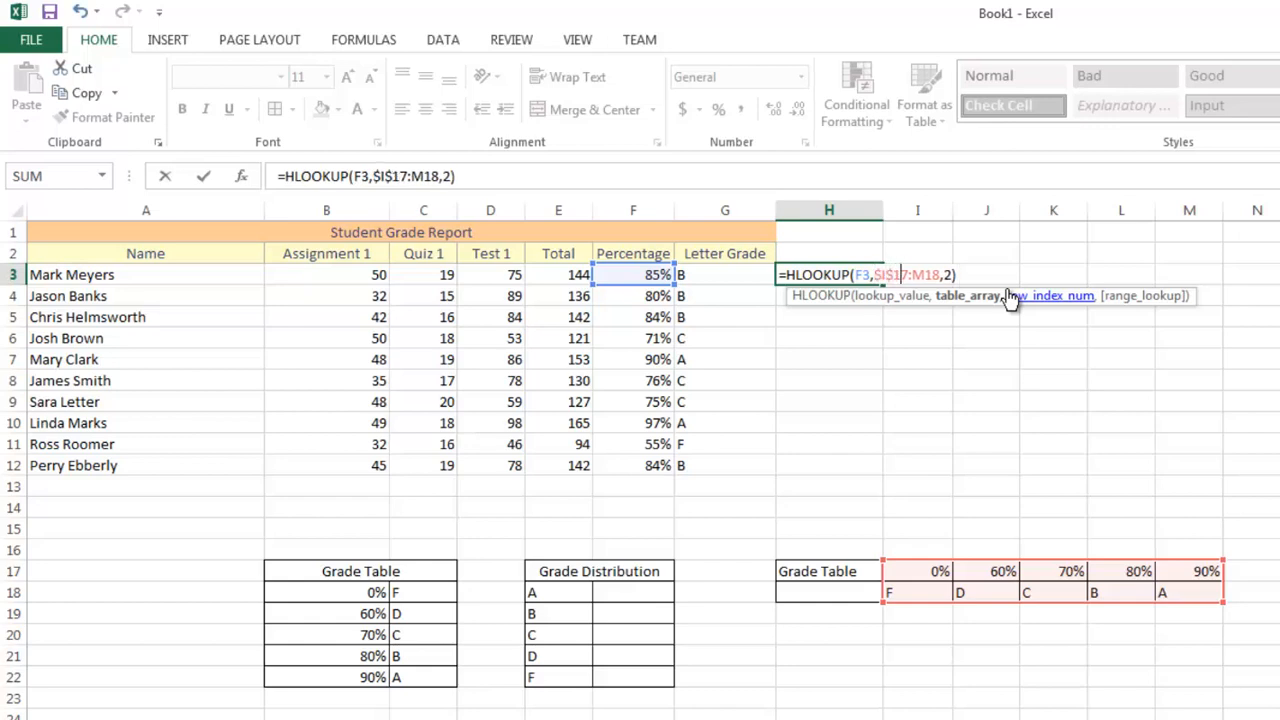
type("$17:")
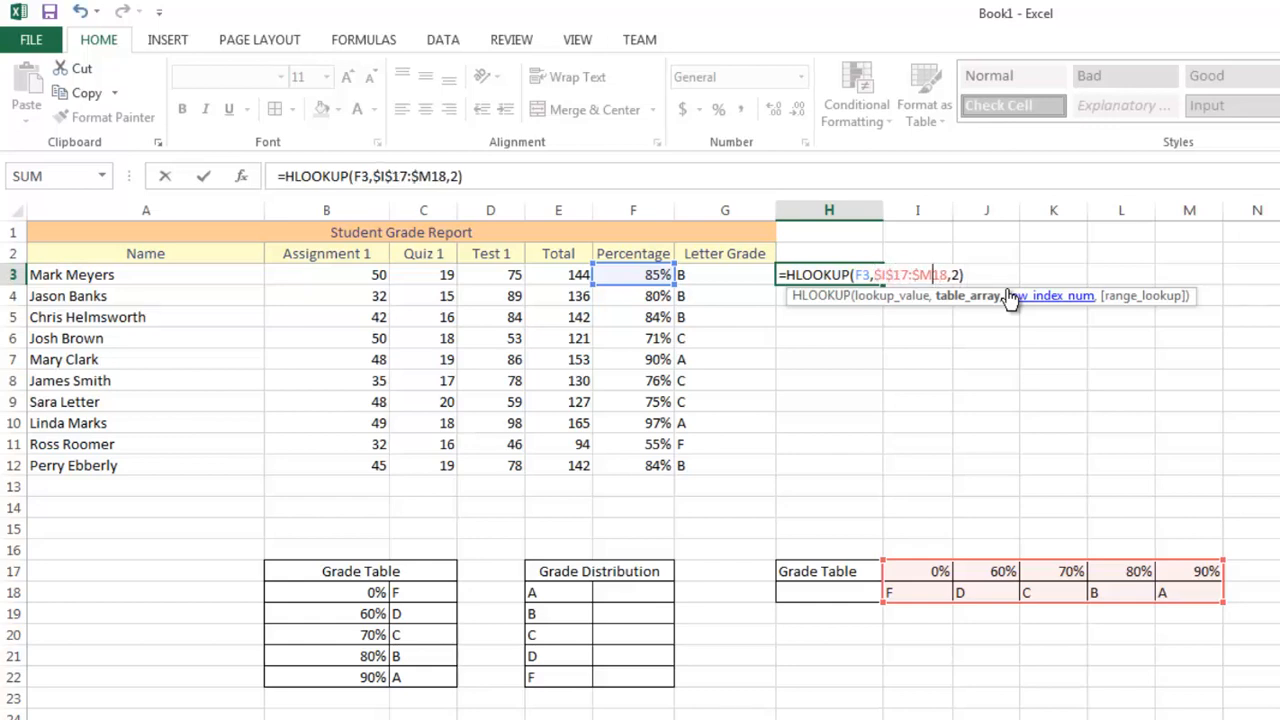
type("$")
key("Return")
- Fill the HLOOKUP formula from H3 down through H12 for the remaining students
left_click(873, 278)
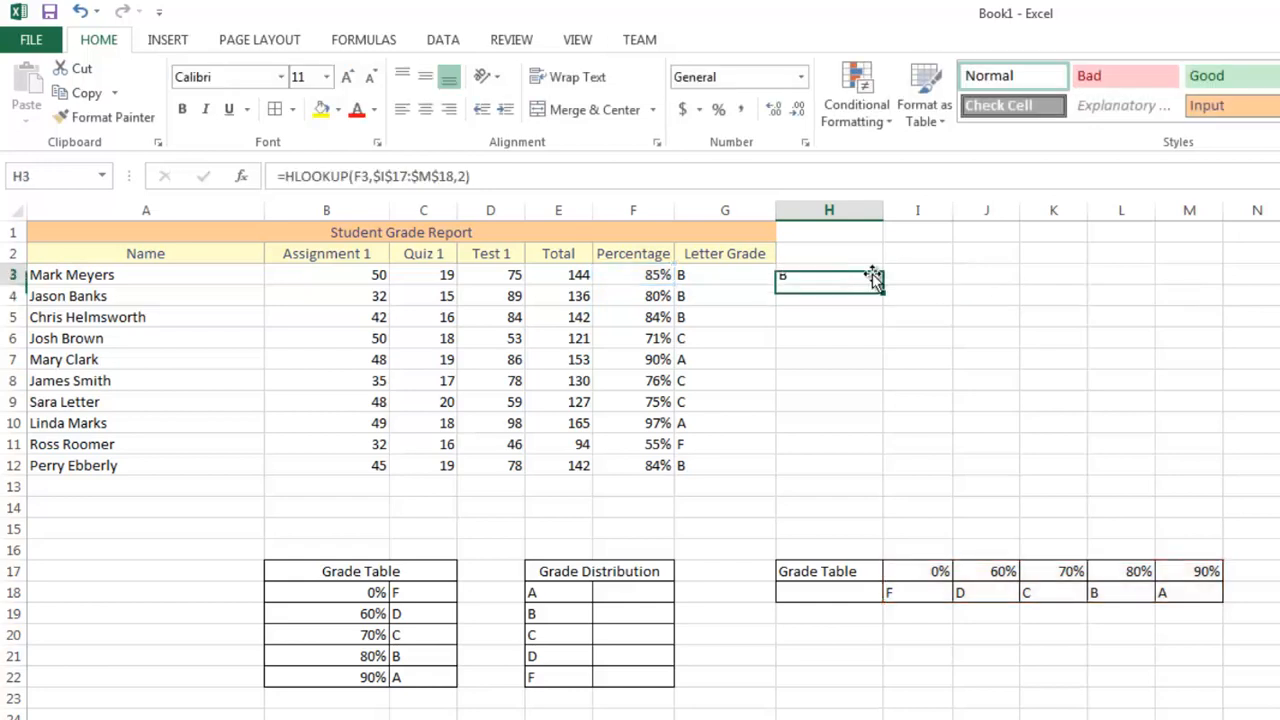
left_click_drag(884, 288, 867, 482)
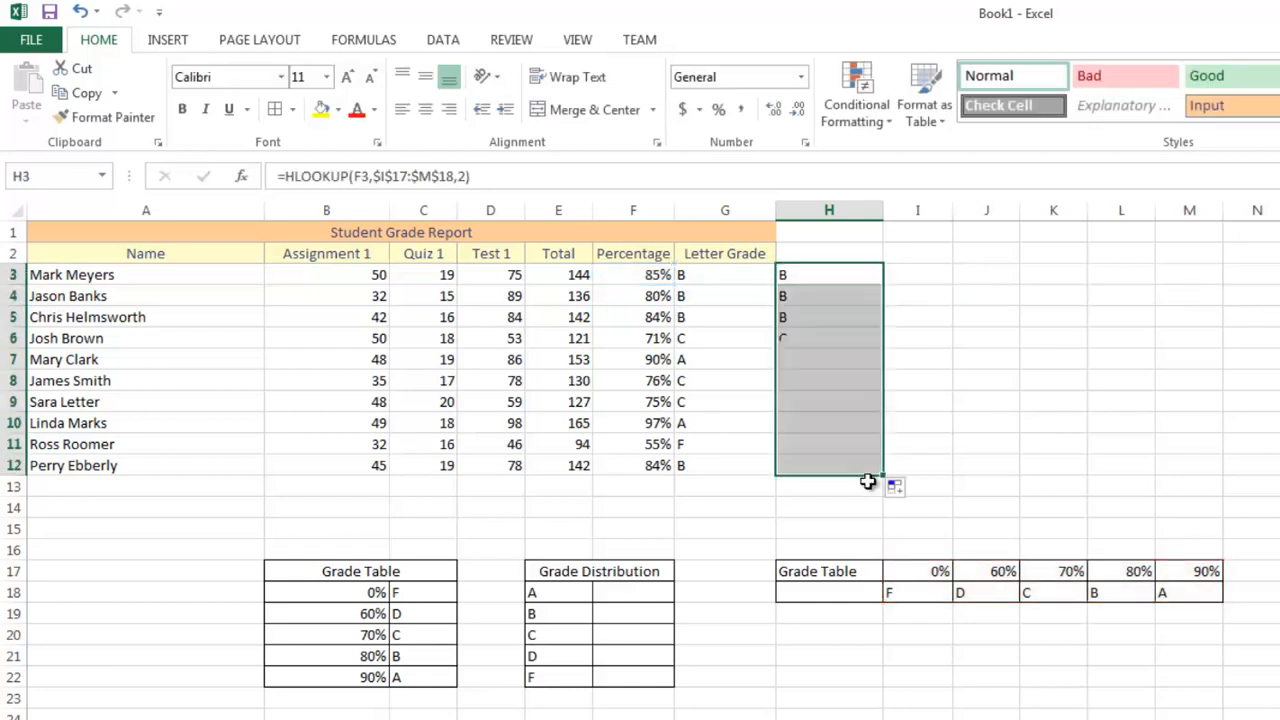
left_click(948, 406)
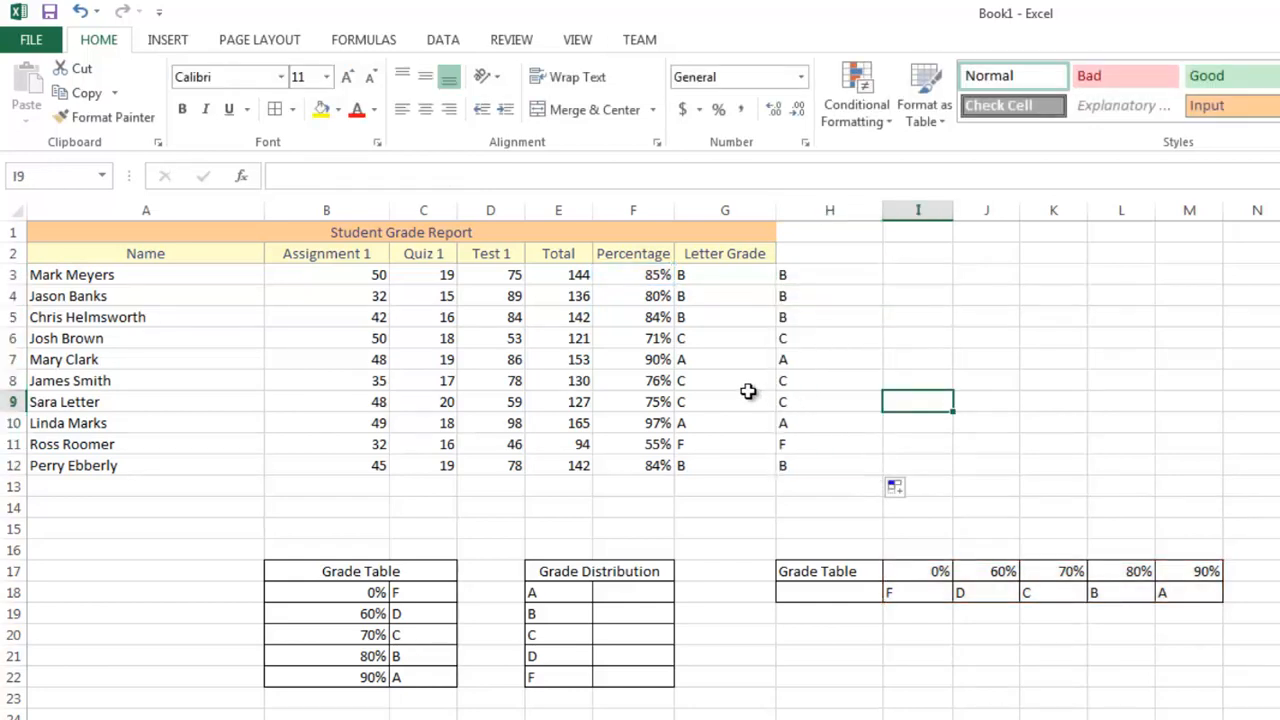